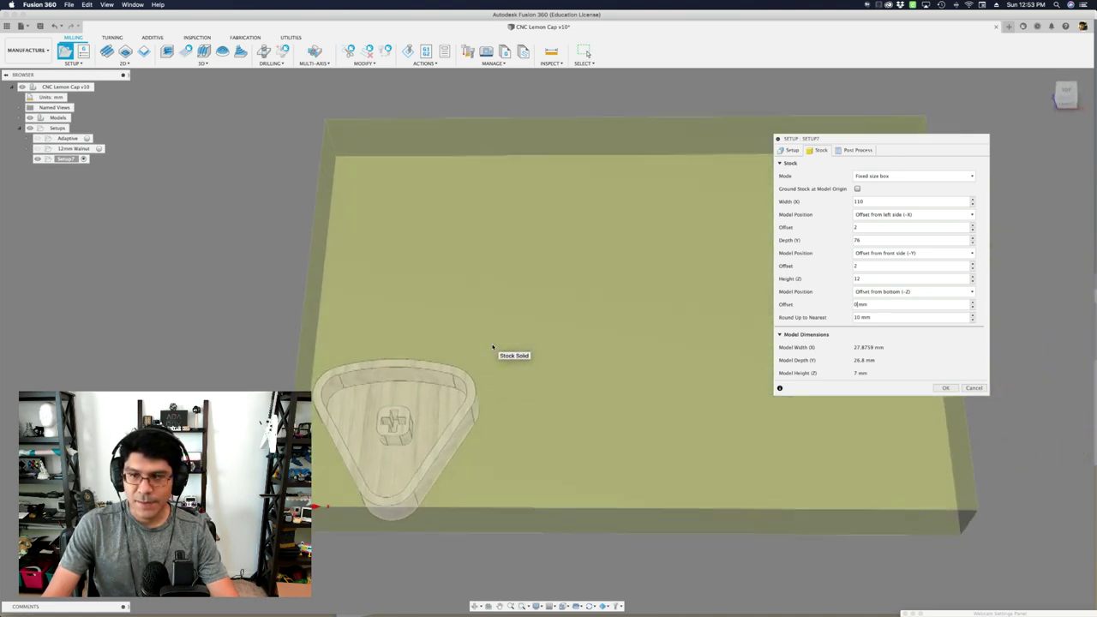
# Check the model's placement inside the stock box from several angles and accept the setup.
pyautogui.keyDown('shift'); pyautogui.moveTo(493, 346); pyautogui.dragTo(492, 346, button='middle'); pyautogui.keyUp('shift')
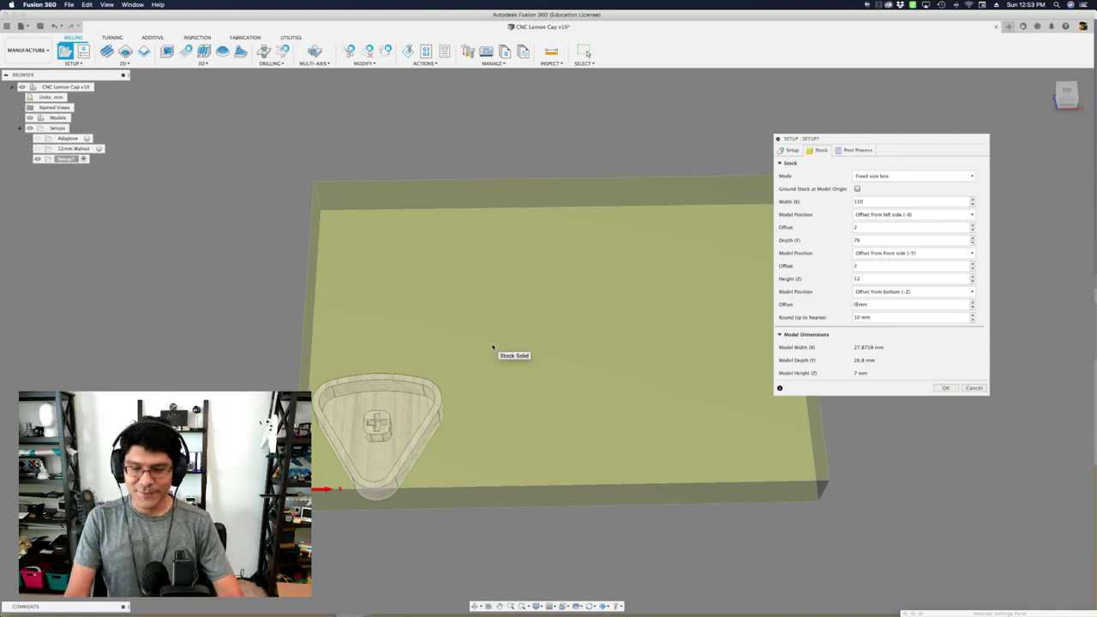
pyautogui.keyDown('shift'); pyautogui.scroll(-10, 492, 347); pyautogui.keyUp('shift')
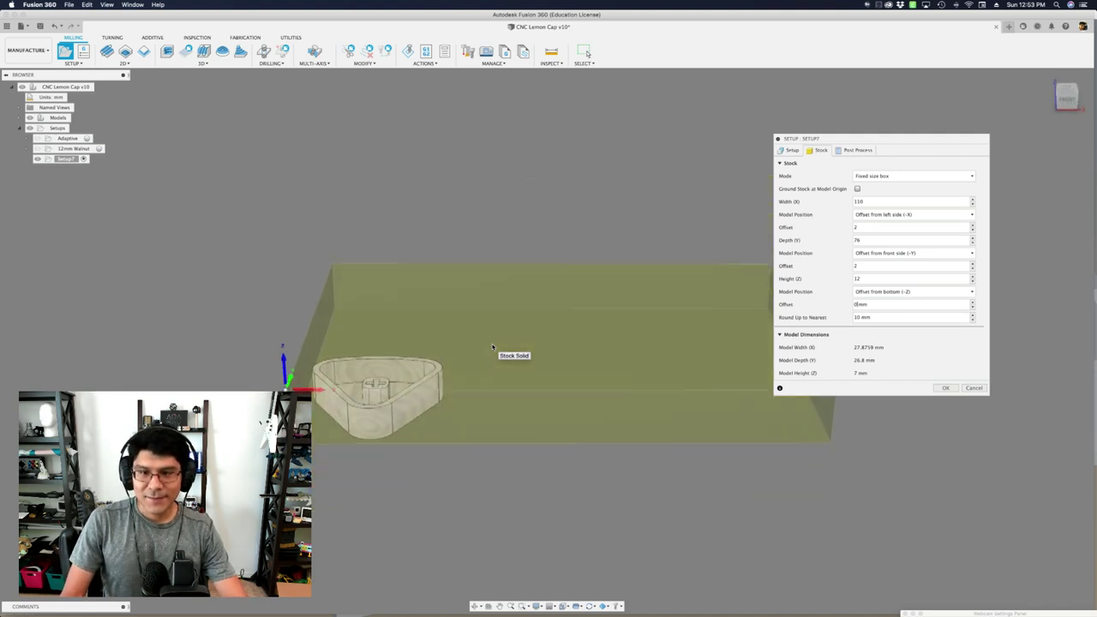
pyautogui.keyDown('shift'); pyautogui.scroll(8, 492, 347); pyautogui.keyUp('shift')
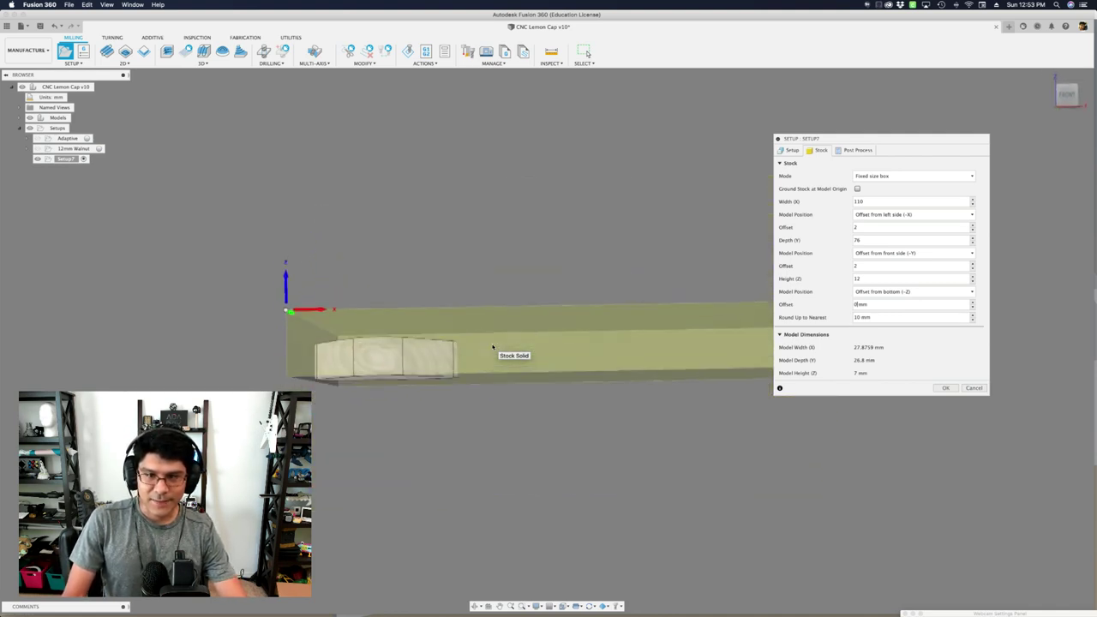
pyautogui.keyDown('shift'); pyautogui.scroll(8, 492, 347); pyautogui.keyUp('shift')
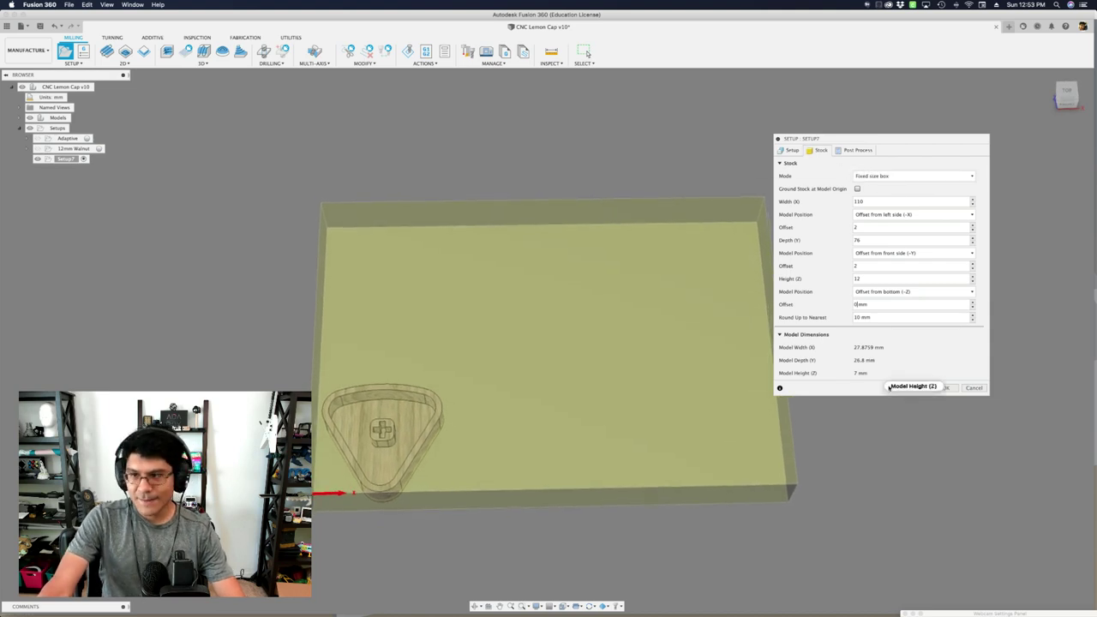
pyautogui.keyDown('shift'); pyautogui.scroll(-6, 928, 391); pyautogui.keyUp('shift')
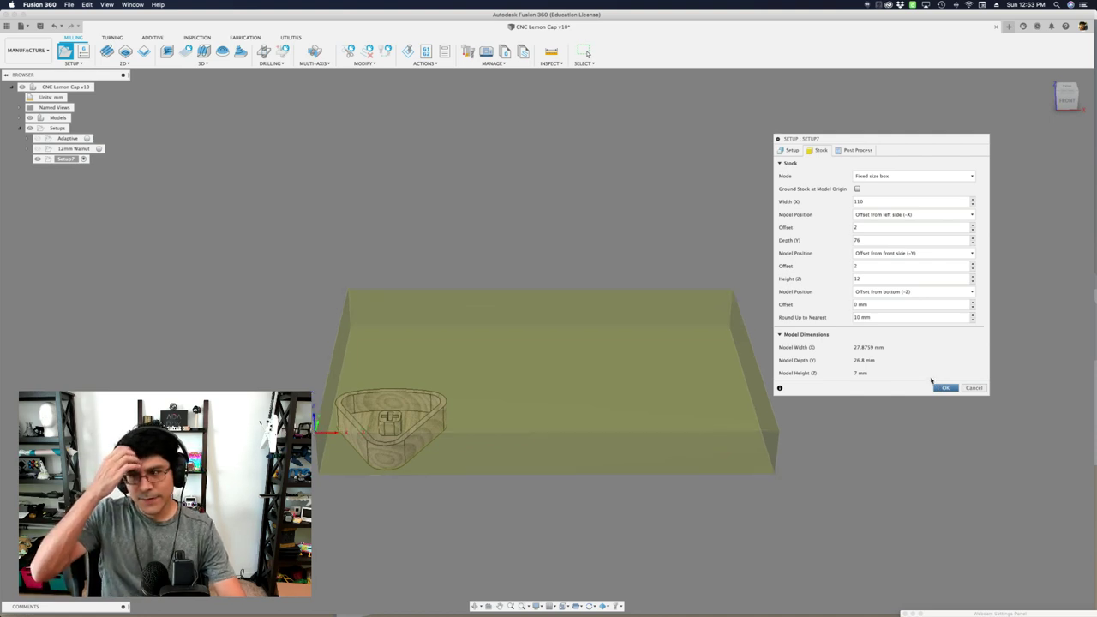
pyautogui.click(932, 381)
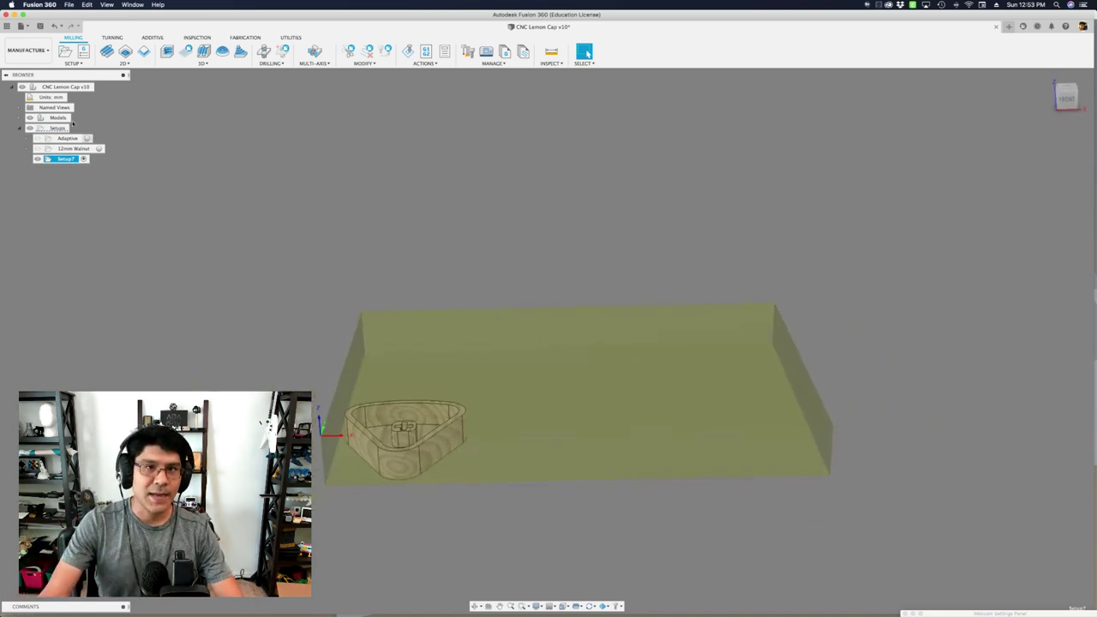
# Start a 2D Face operation and assign the 1/8" flat end mill from the local library.
pyautogui.click(106, 52)
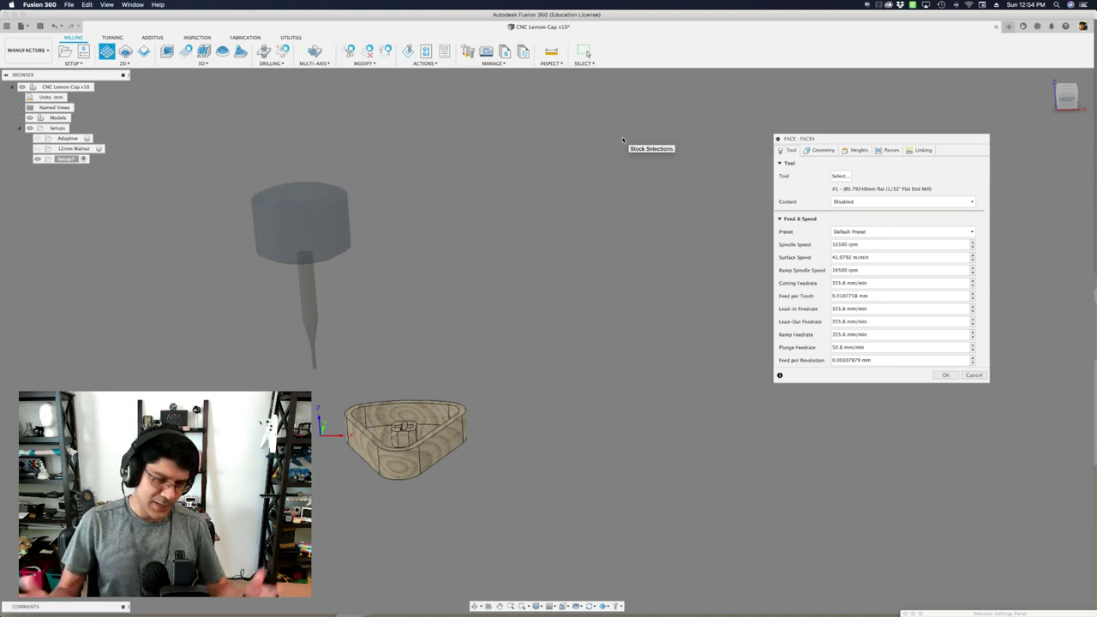
pyautogui.click(842, 176)
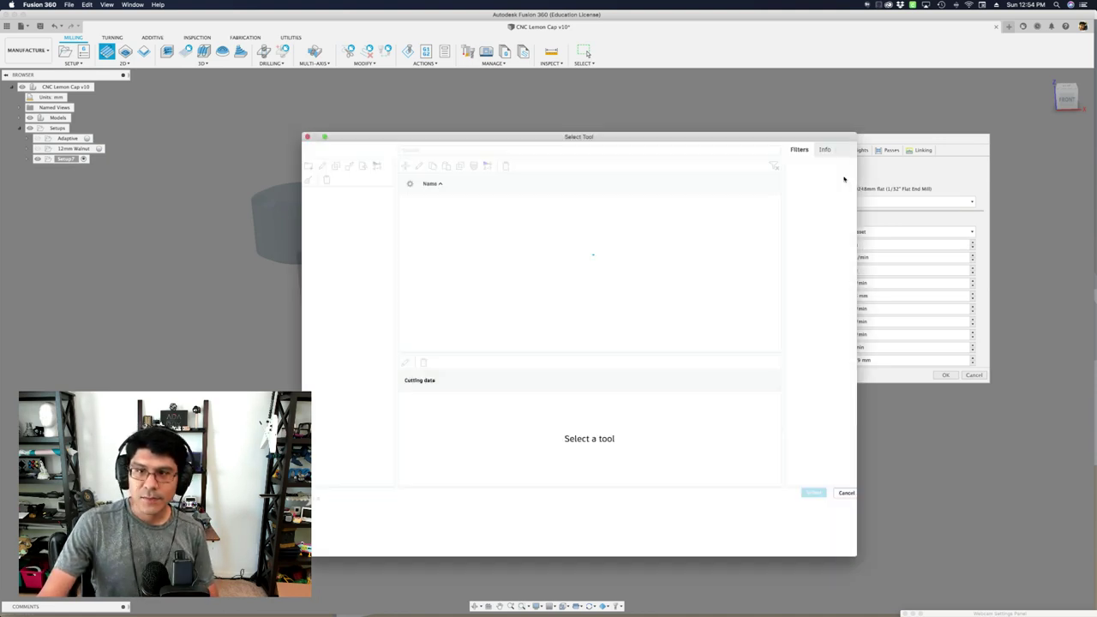
pyautogui.moveTo(506, 143); pyautogui.dragTo(458, 129)
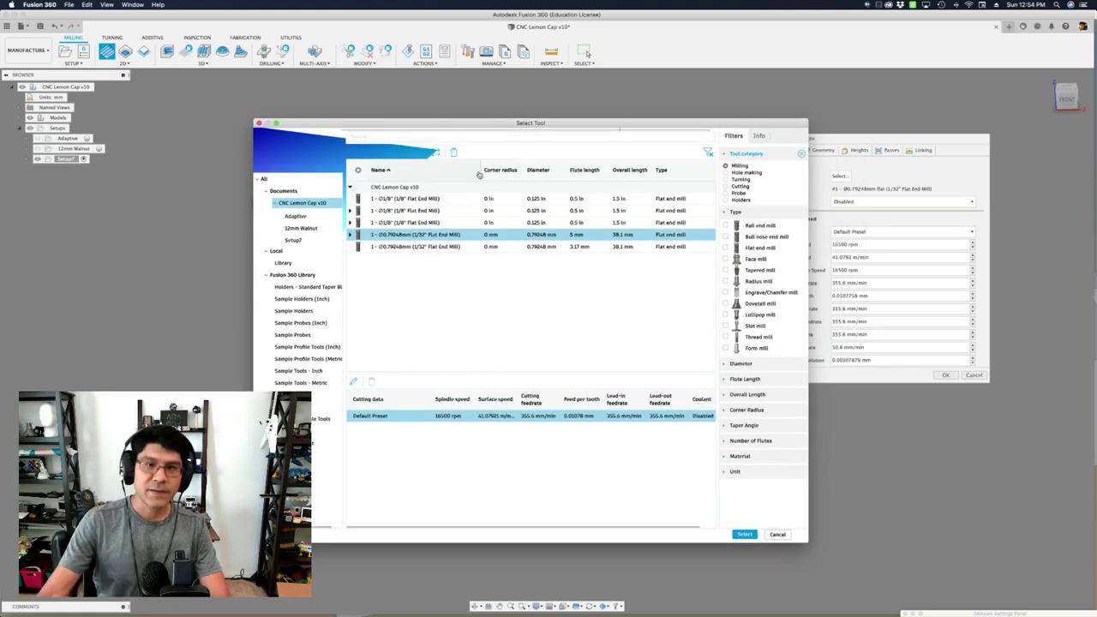
pyautogui.click(283, 262)
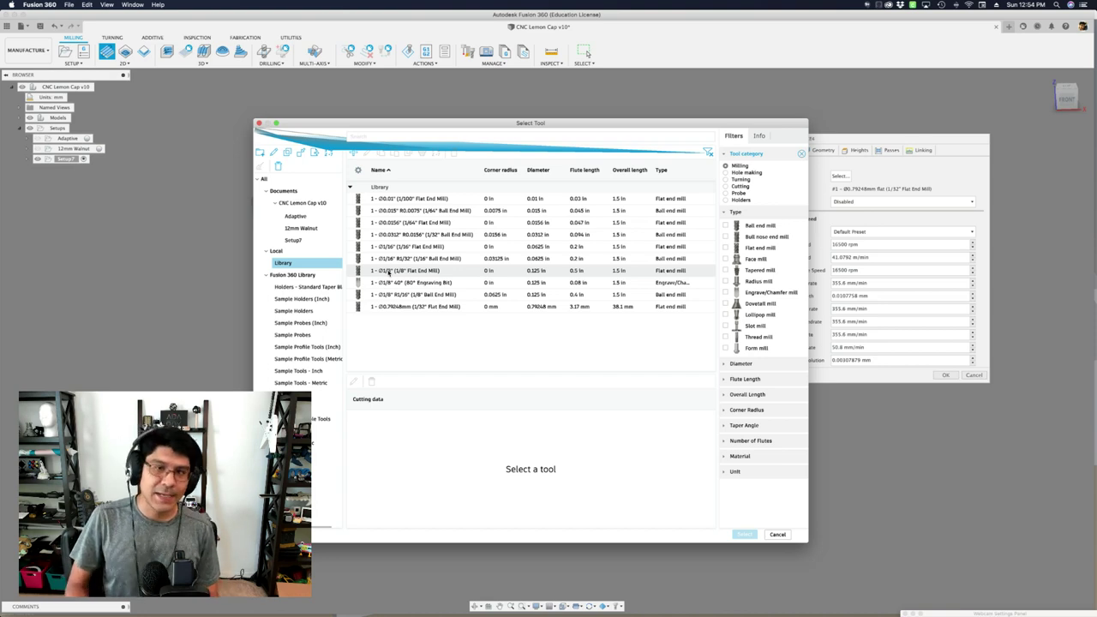
pyautogui.click(388, 272)
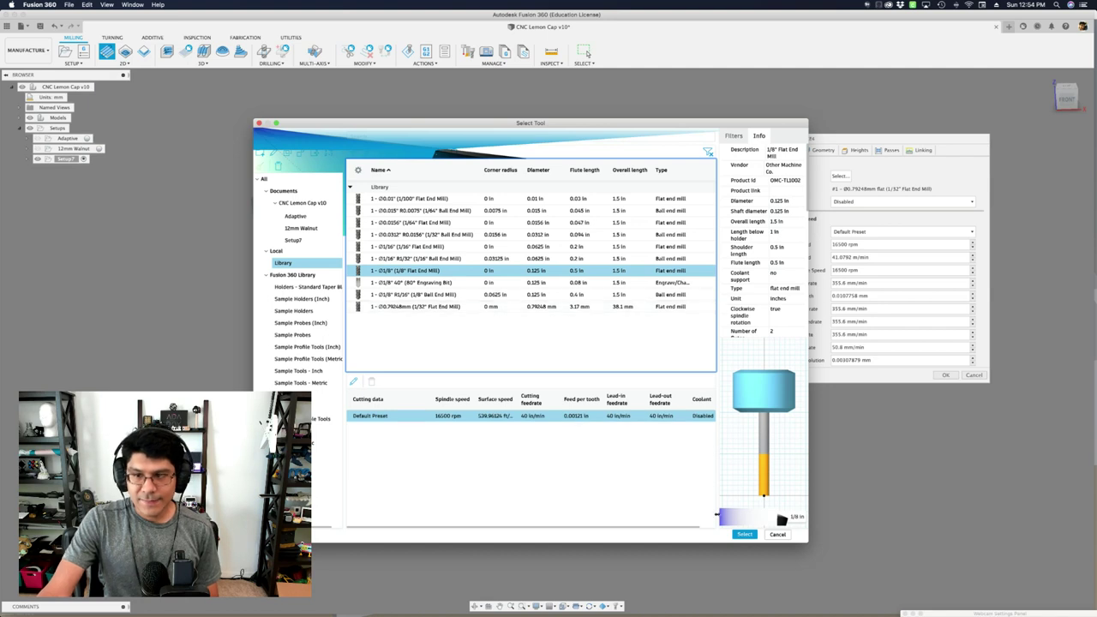
pyautogui.click(744, 533)
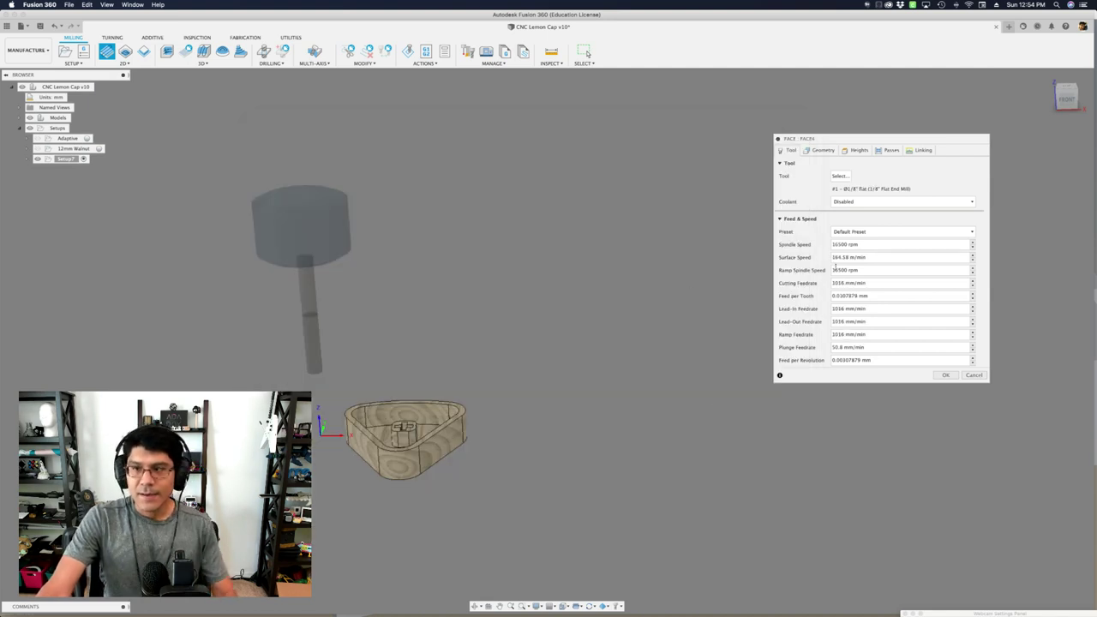
# Switch to Chrome and look up the recommended wood feeds and speeds for the 1/8" flat end mill on the Bantam Tools page.
pyautogui.press('super+Tab')
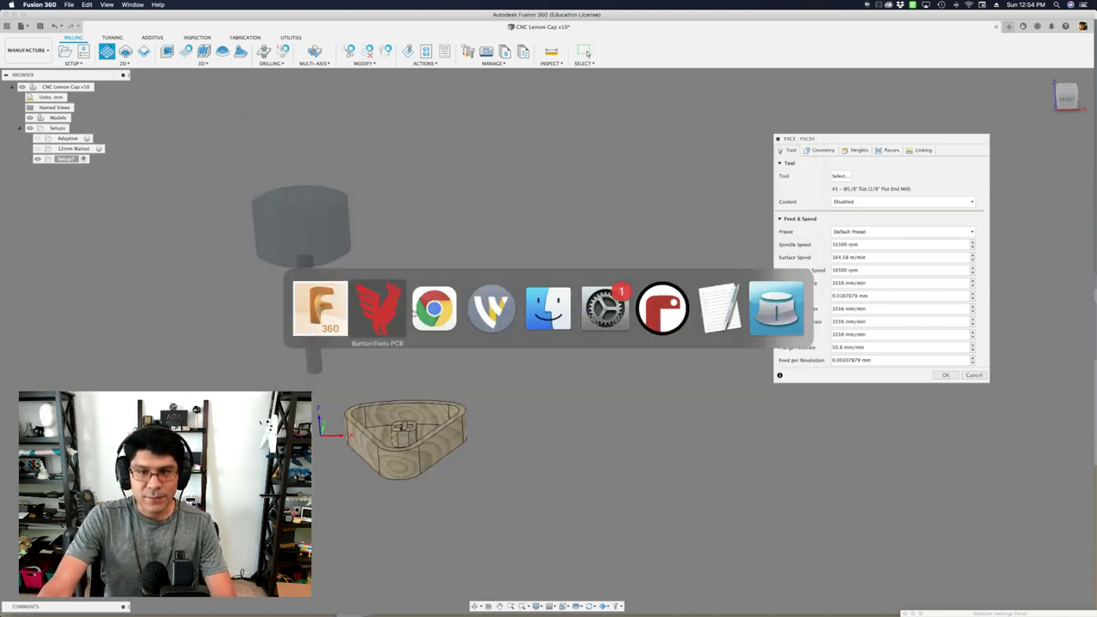
pyautogui.press('super+Tab')
pyautogui.scroll(-10, 428, 286)
pyautogui.scroll(-15, 431, 283)
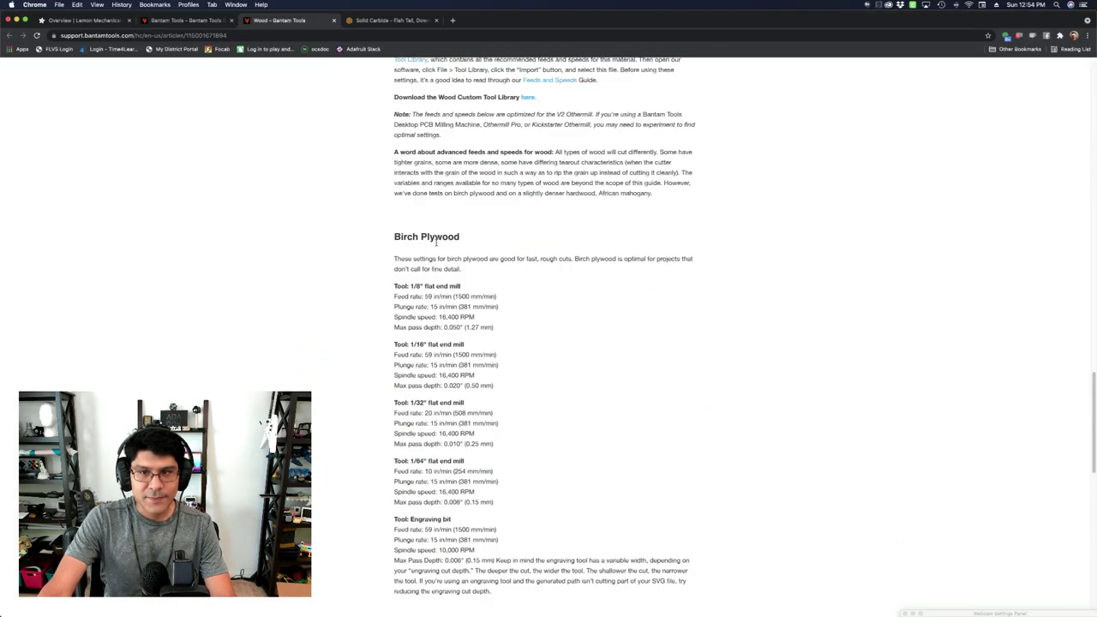
pyautogui.scroll(-3, 436, 243)
pyautogui.press('super+Tab')
pyautogui.press('Escape')
pyautogui.moveTo(395, 122); pyautogui.dragTo(461, 123)
pyautogui.click(465, 126)
pyautogui.press('super+Tab')
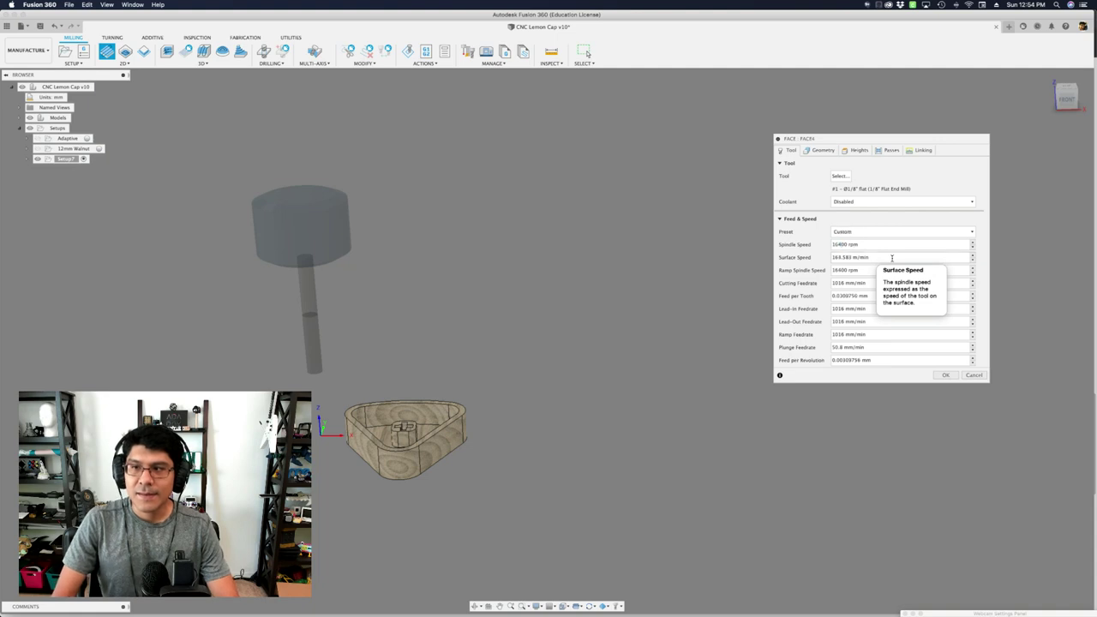
# Set the face operation's spindle speed to 16400 rpm, cutting feedrate to 1500 mm/min and plunge feedrate to 381 mm/min.
pyautogui.press('Tab')
pyautogui.press('Tab')
pyautogui.press('Tab')
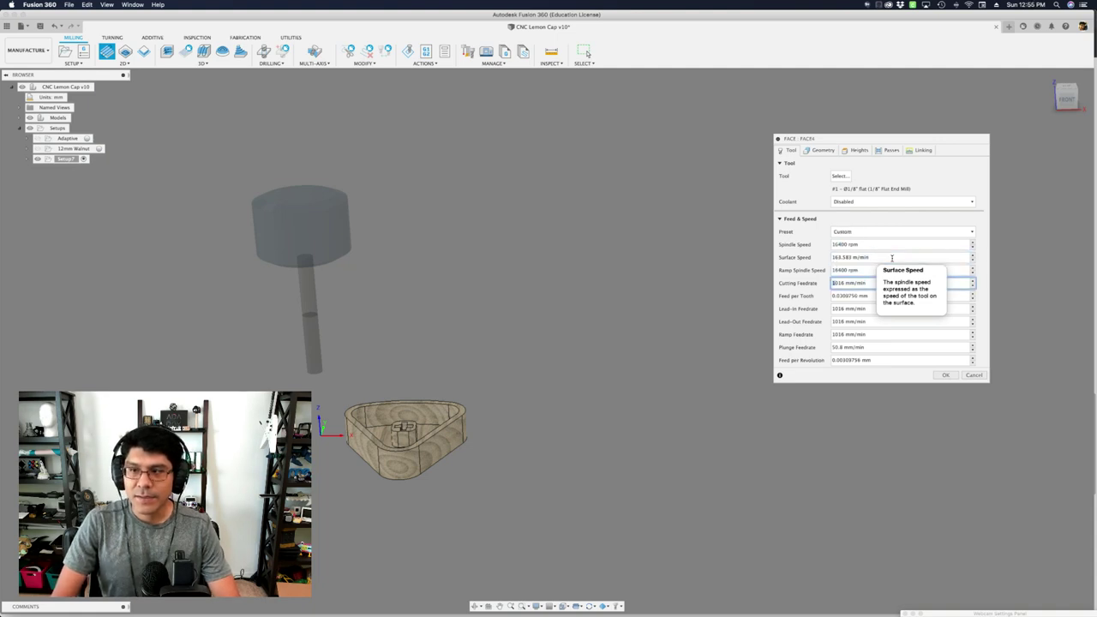
pyautogui.press('Tab')
pyautogui.press('Tab')
pyautogui.press('Tab')
pyautogui.press('Tab')
pyautogui.press('Tab')
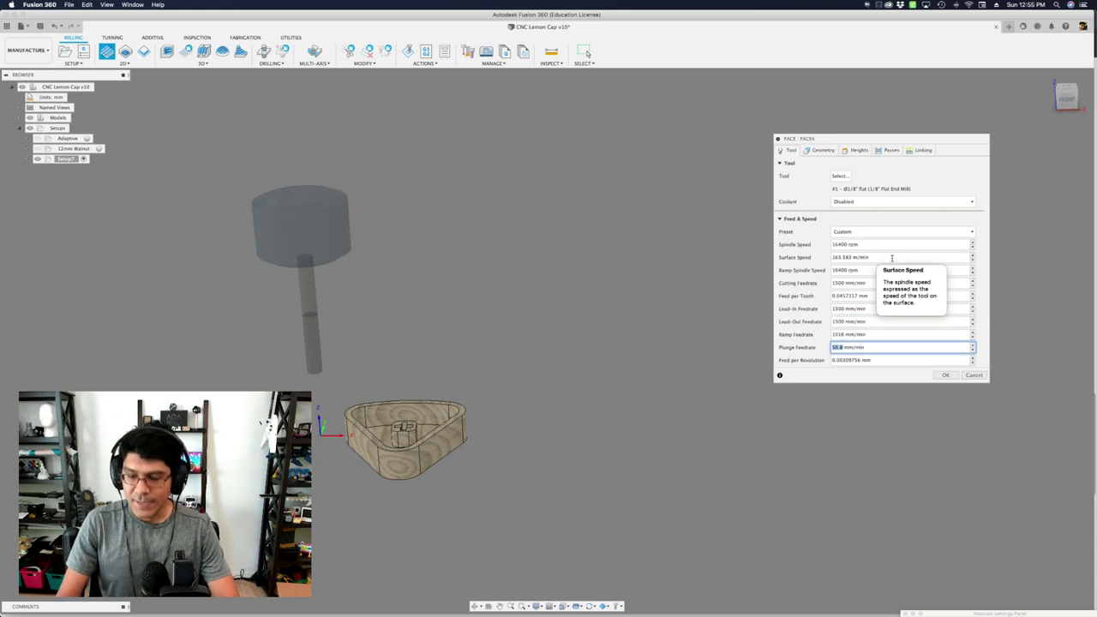
pyautogui.write('381')
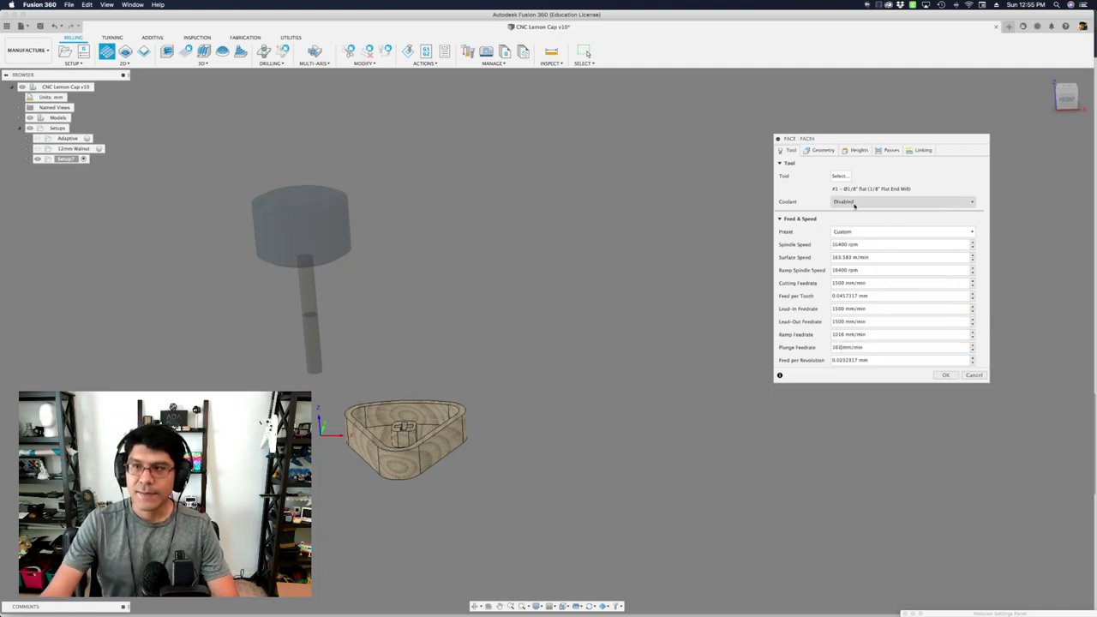
# Enable multiple depths with a 1 mm maximum stepdown for the face operation and generate its toolpath.
pyautogui.click(821, 150)
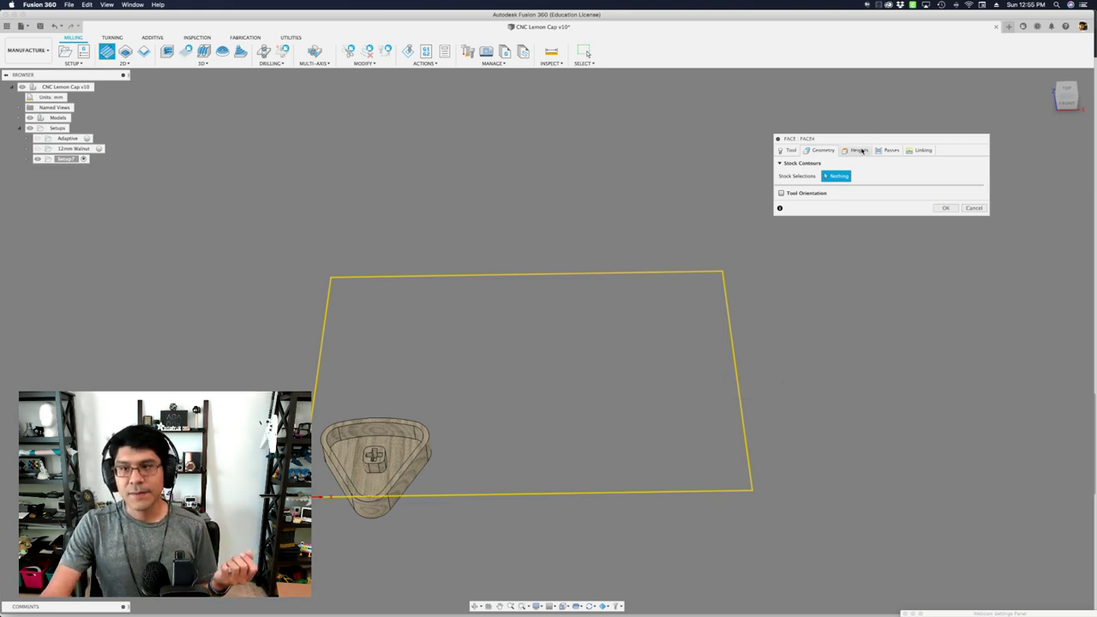
pyautogui.click(859, 150)
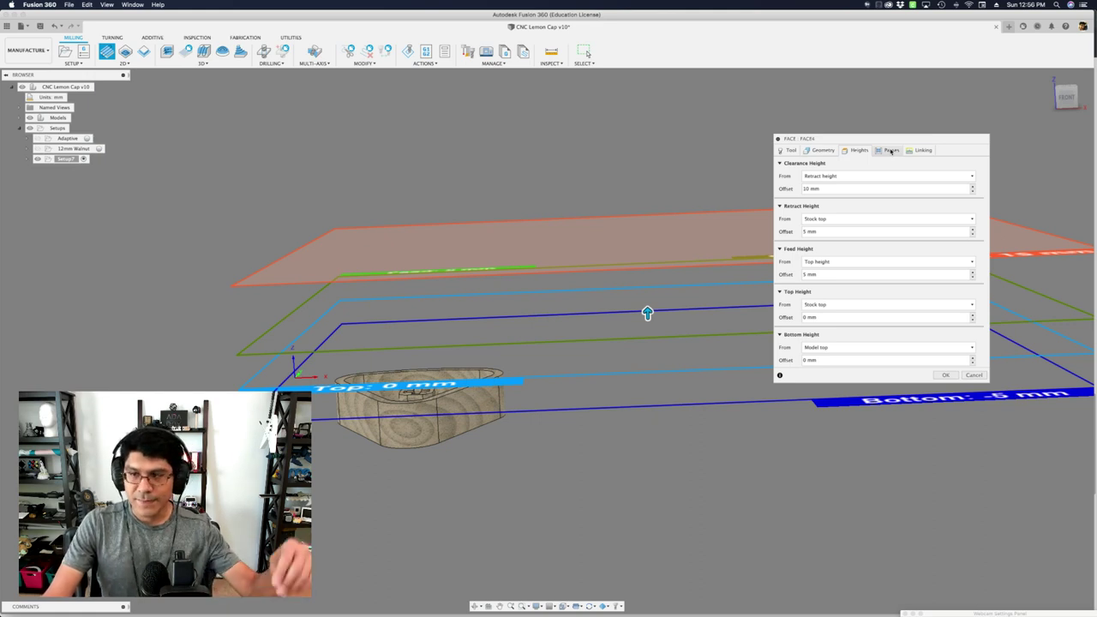
pyautogui.click(891, 151)
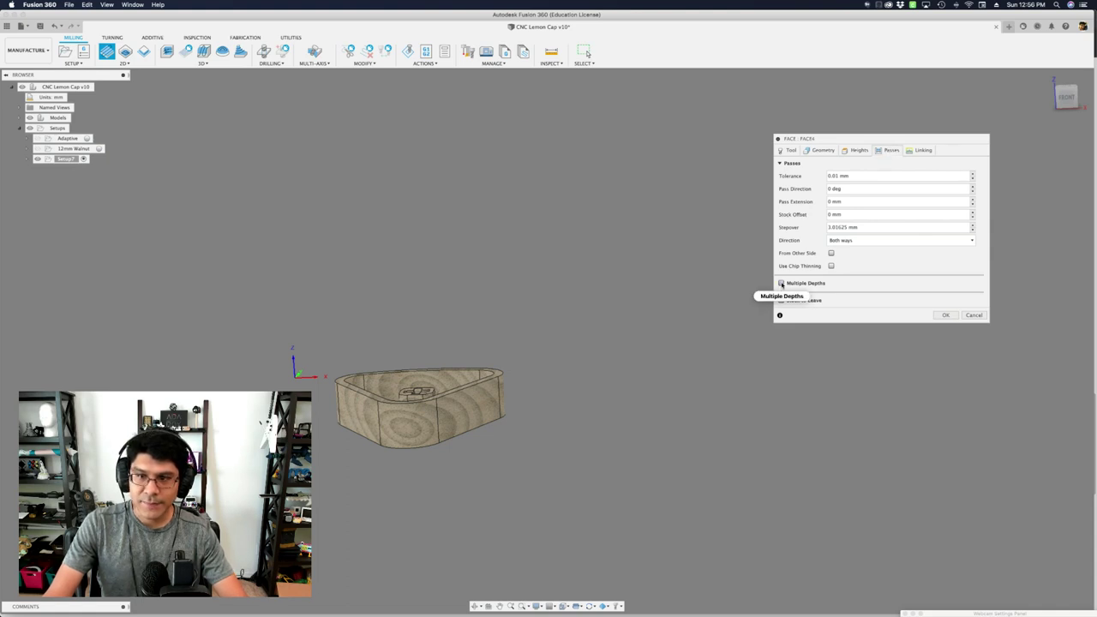
pyautogui.click(780, 284)
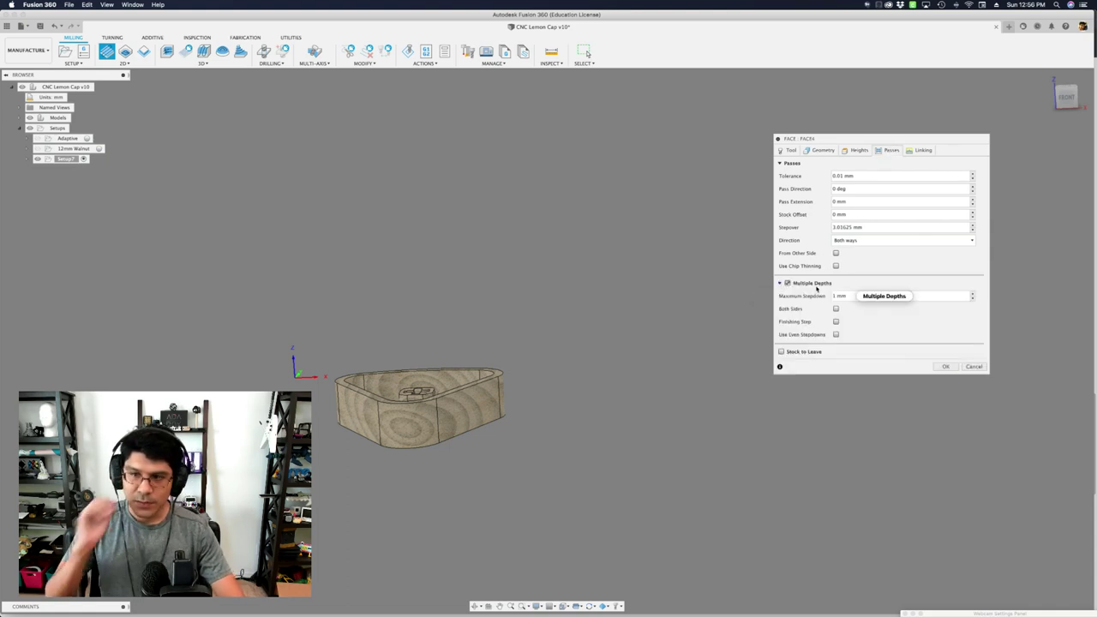
pyautogui.moveTo(816, 289)
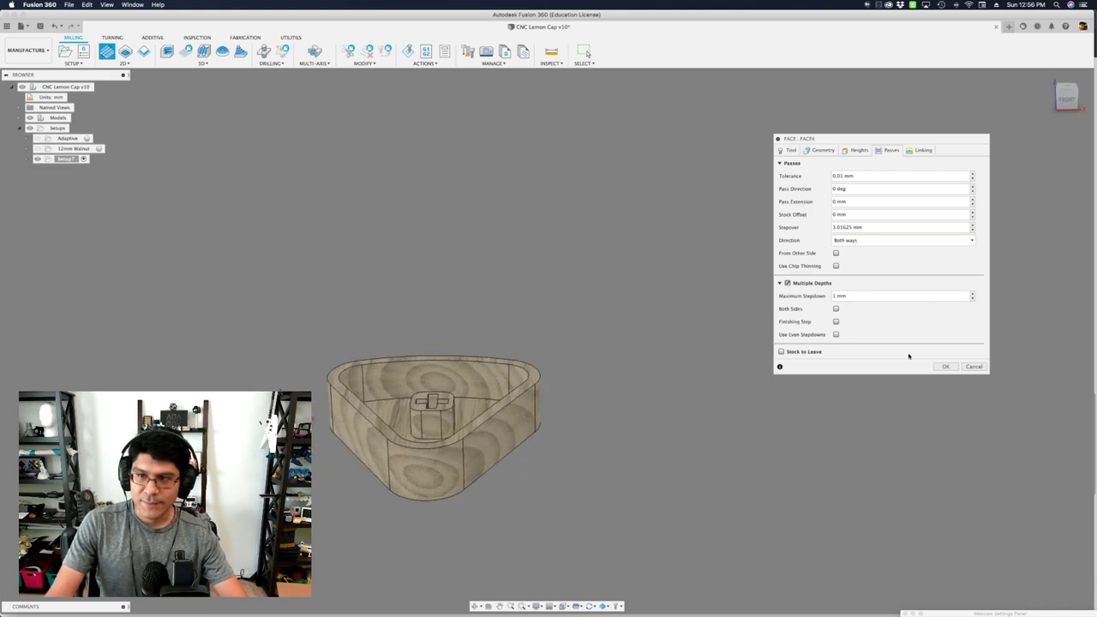
pyautogui.click(945, 366)
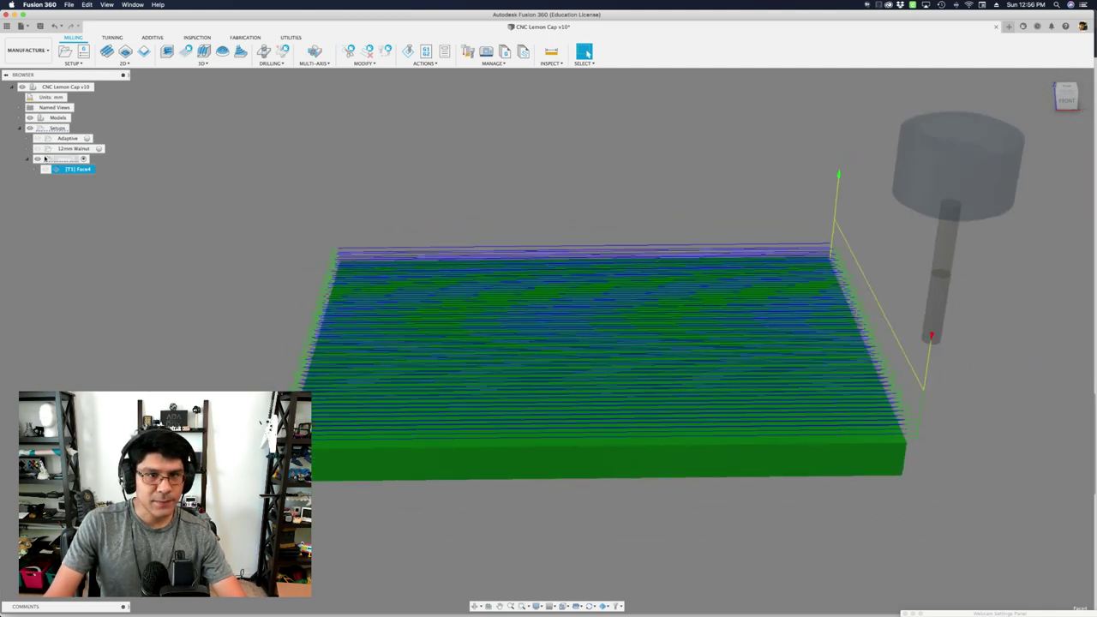
# Edit the face operation to use a 2.8 mm stepover and regenerate the toolpath.
pyautogui.rightClick(73, 170)
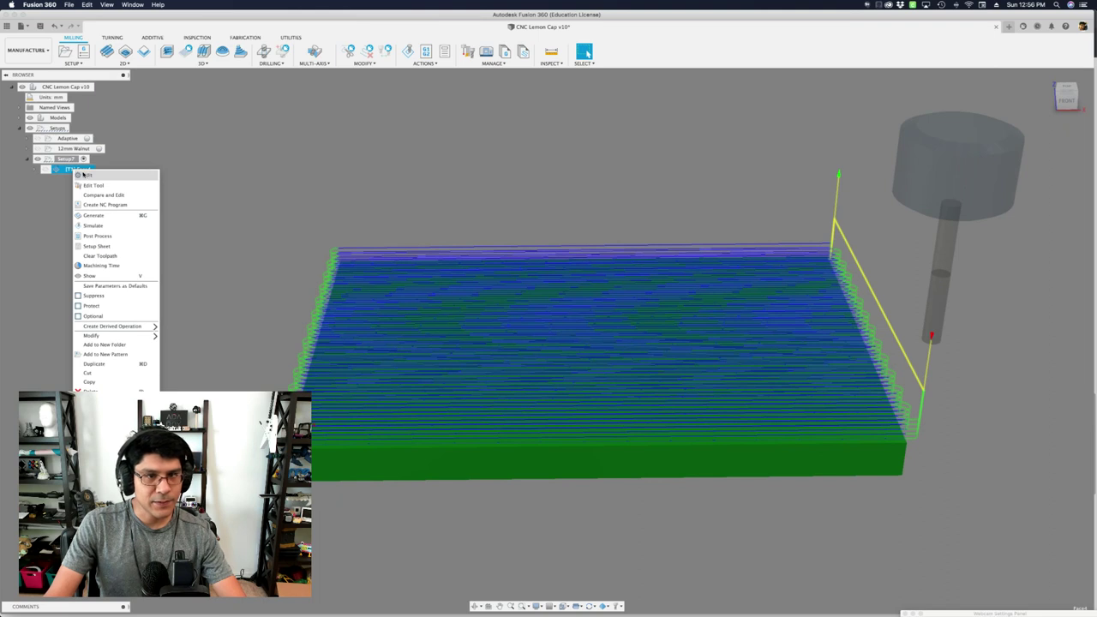
pyautogui.click(69, 169)
pyautogui.rightClick(84, 169)
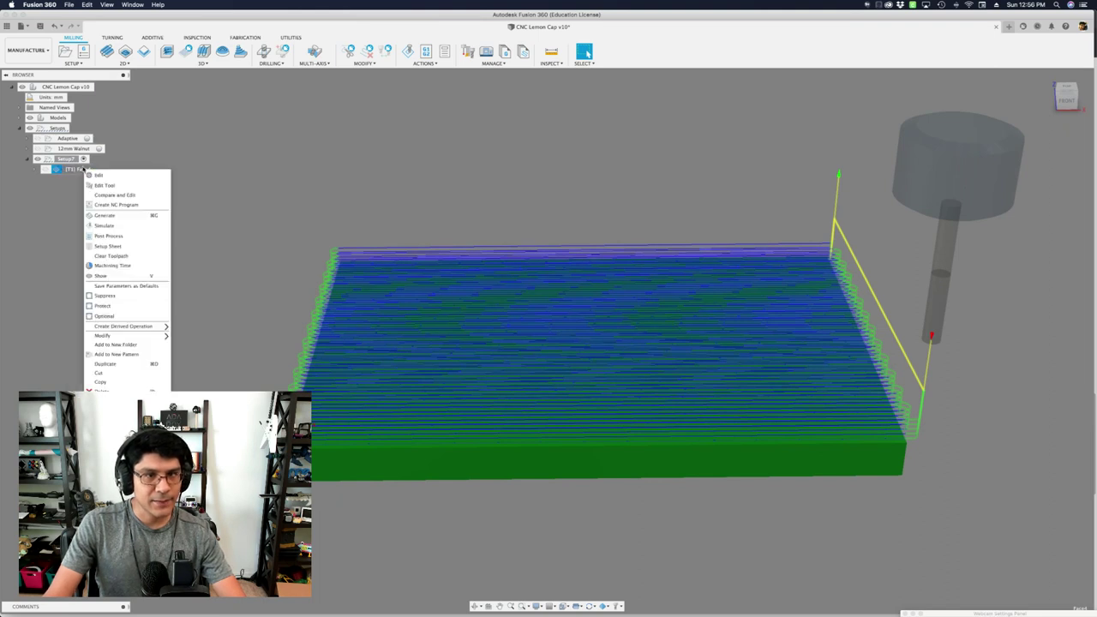
pyautogui.click(98, 175)
pyautogui.click(890, 150)
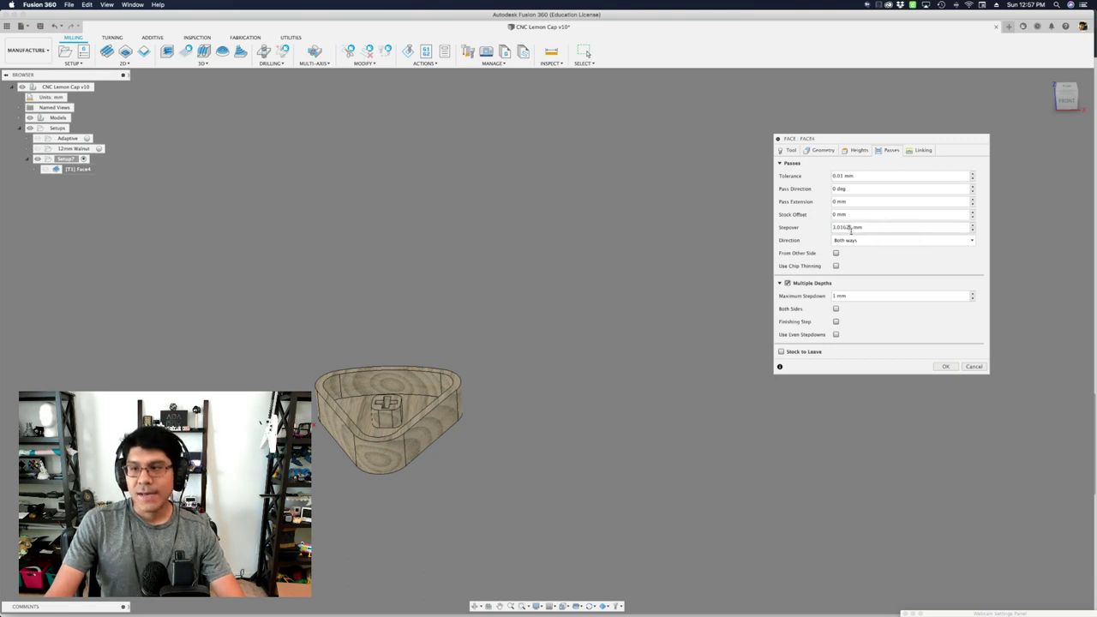
pyautogui.moveTo(851, 229)
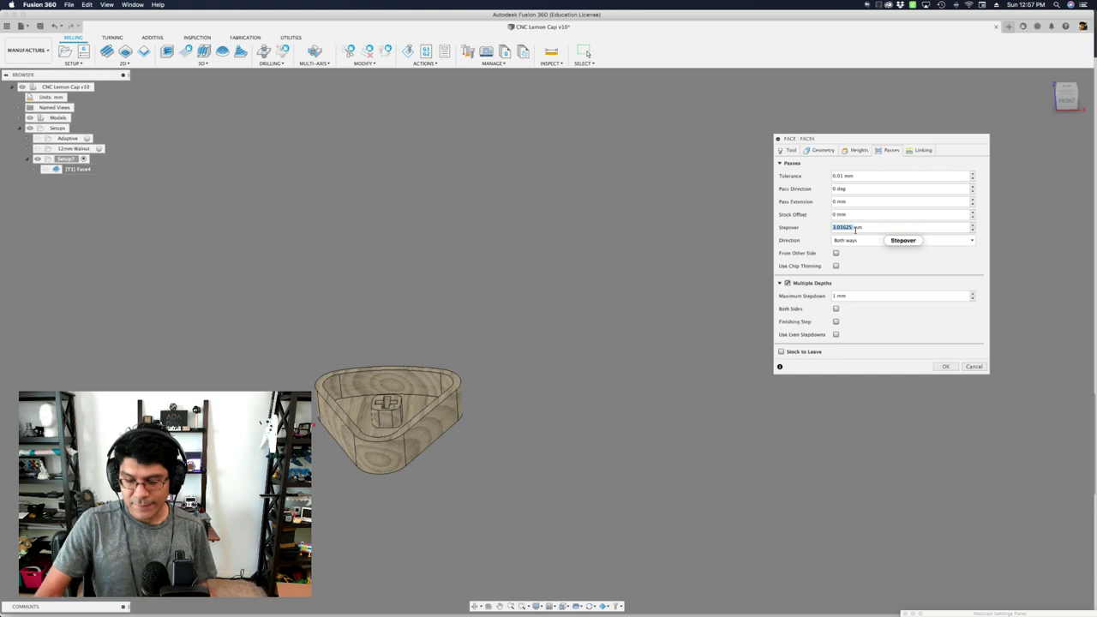
pyautogui.write('2.8mm')
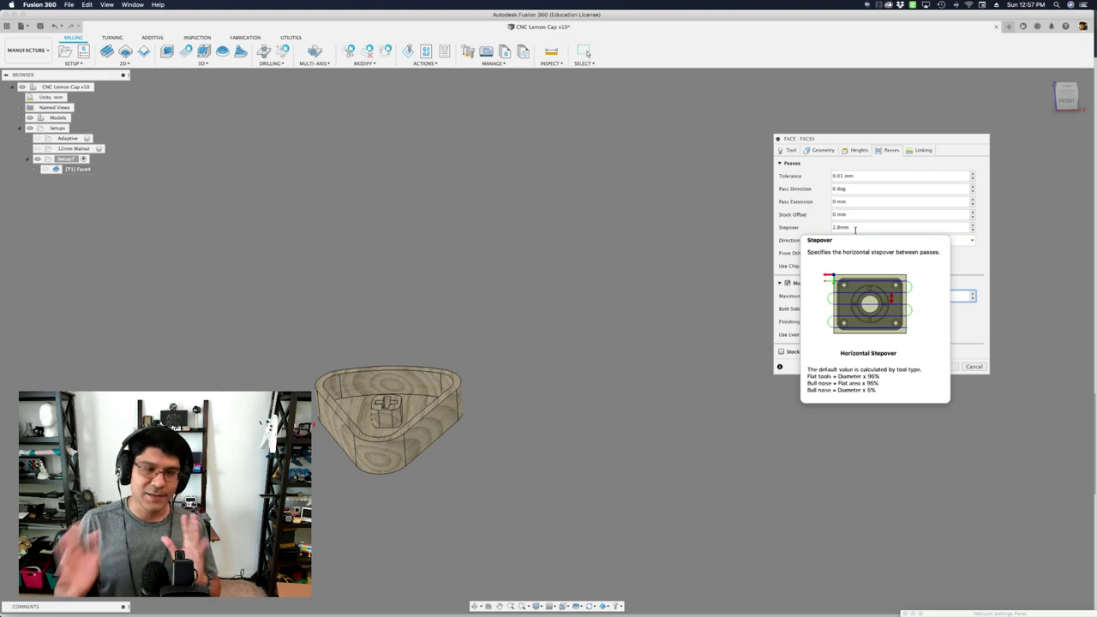
pyautogui.click(946, 367)
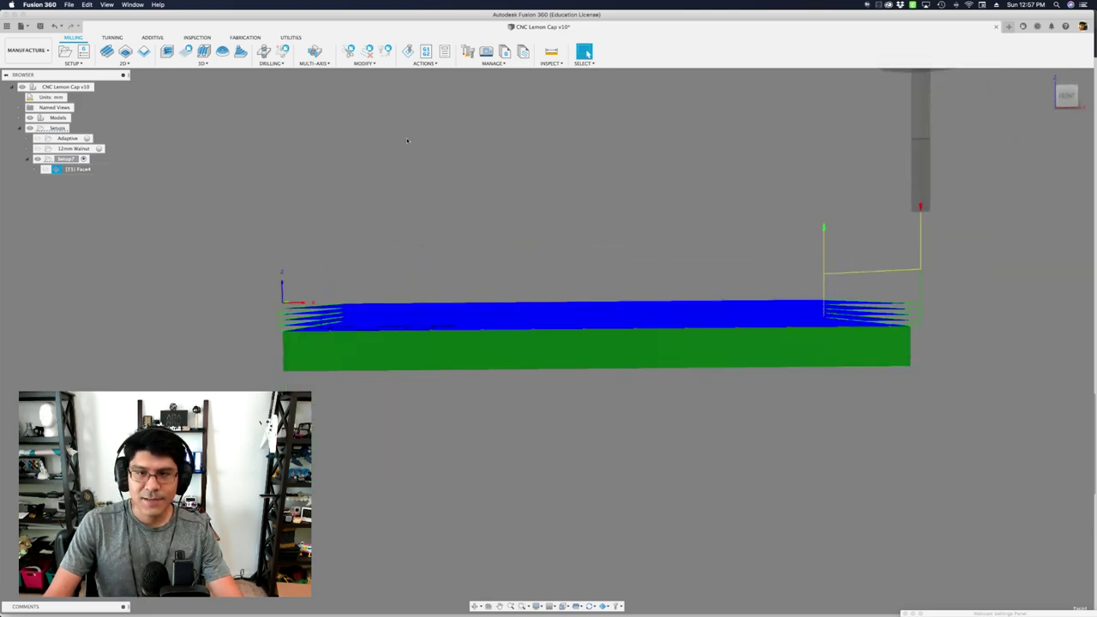
# Simulate the face operation at a faster playback speed, examine the facing passes across the stock, and close the simulation.
pyautogui.click(408, 51)
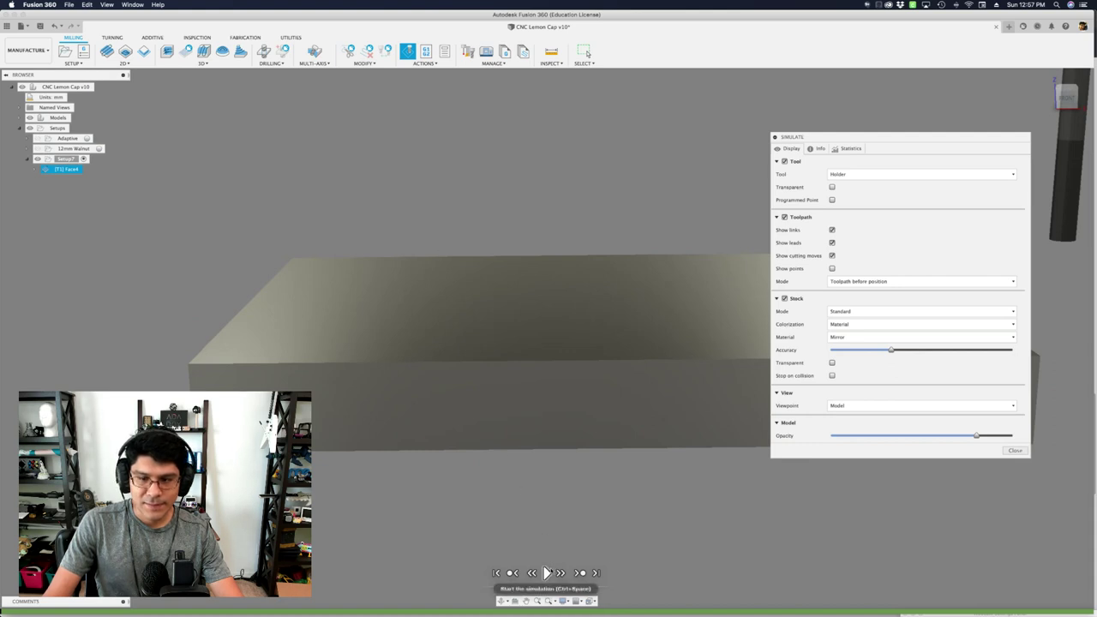
pyautogui.click(547, 573)
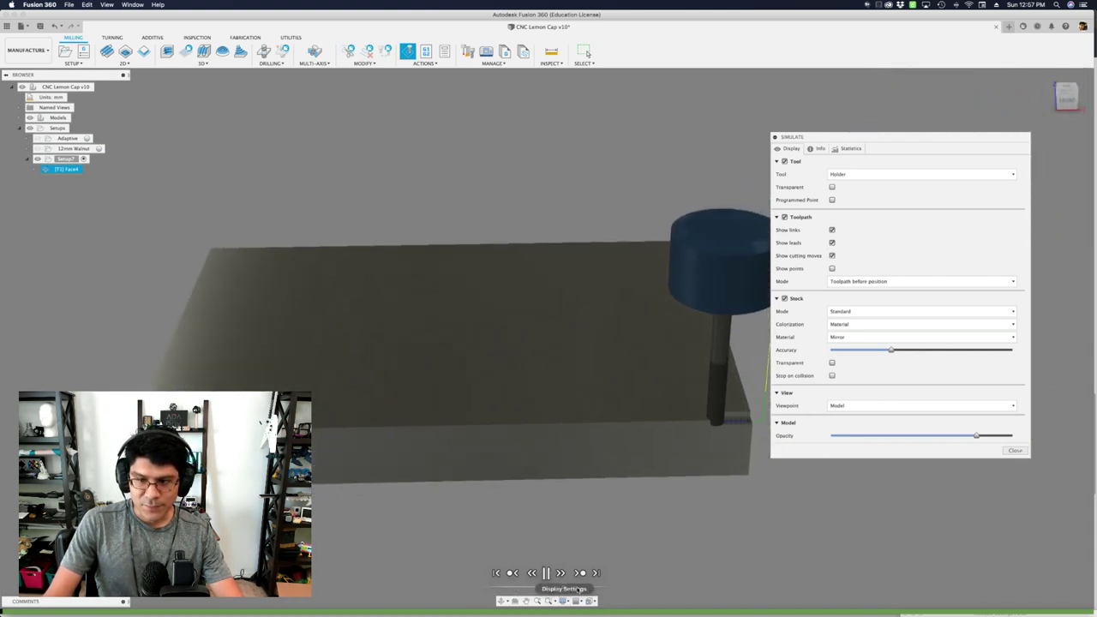
pyautogui.moveTo(563, 586); pyautogui.dragTo(576, 586)
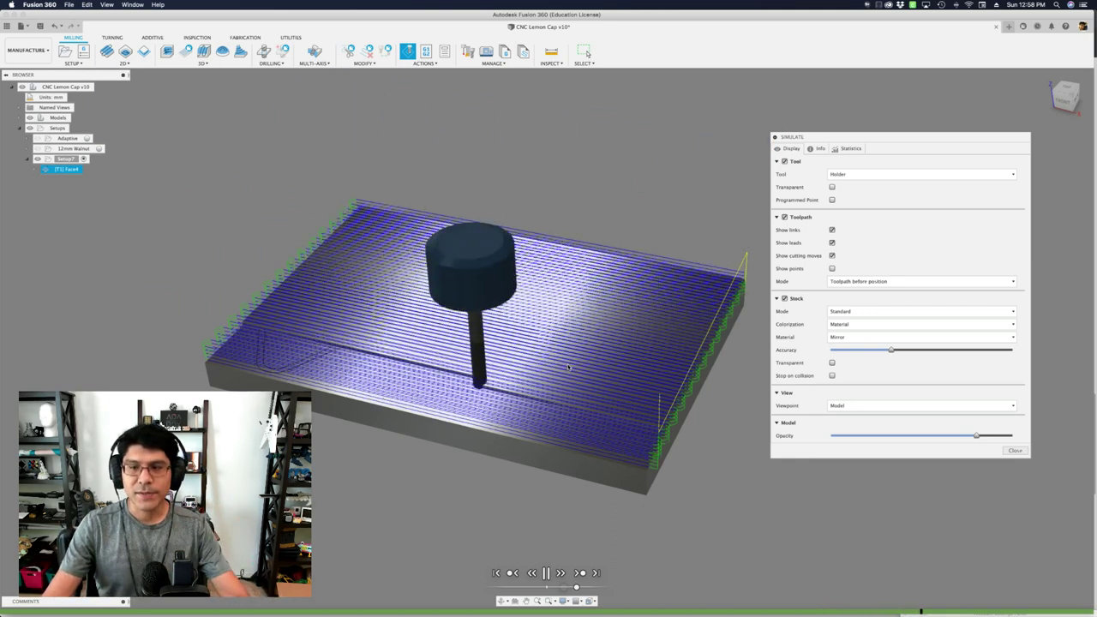
pyautogui.keyDown('shift'); pyautogui.moveTo(398, 330); pyautogui.dragTo(396, 366, button='middle'); pyautogui.keyUp('shift')
pyautogui.scroll(2, 396, 366)
pyautogui.keyDown('shift'); pyautogui.moveTo(396, 365); pyautogui.dragTo(389, 370); pyautogui.keyUp('shift')
pyautogui.keyDown('shift'); pyautogui.moveTo(389, 370); pyautogui.dragTo(437, 321, button='middle'); pyautogui.keyUp('shift')
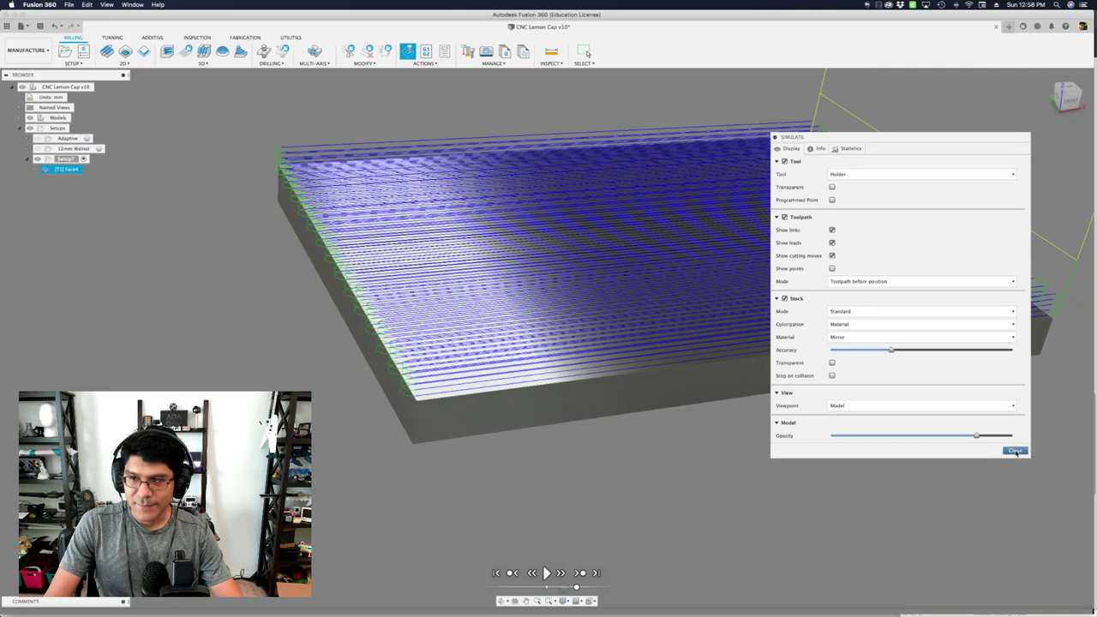
pyautogui.click(1016, 451)
pyautogui.click(235, 228)
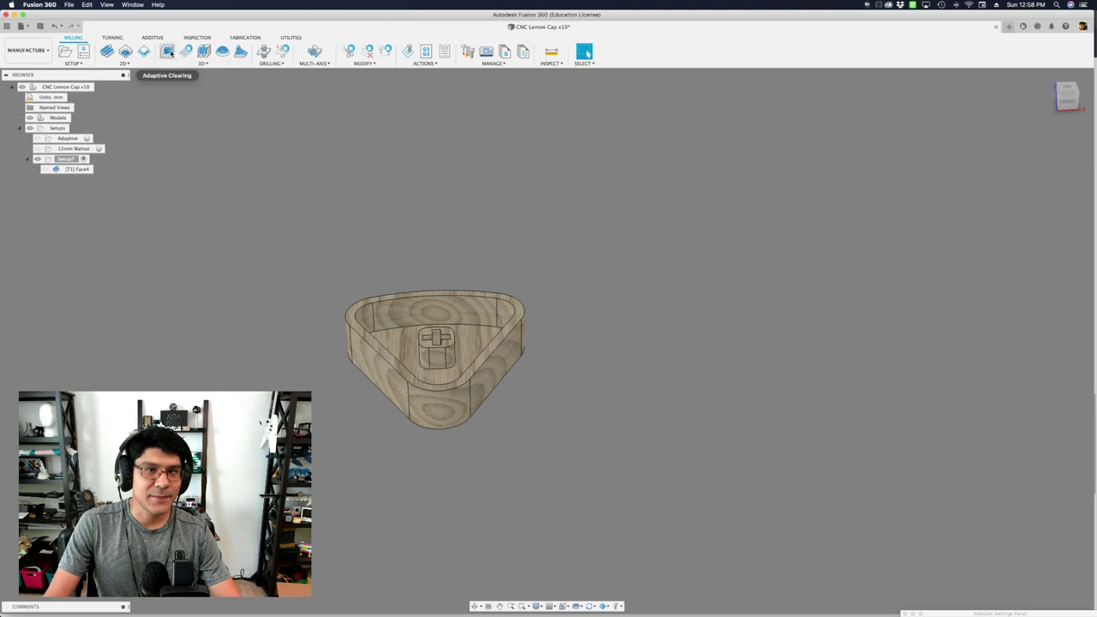
# Start an Adaptive Clearing operation using the 1/8" flat end mill with its default preset feeds and speeds.
pyautogui.click(167, 52)
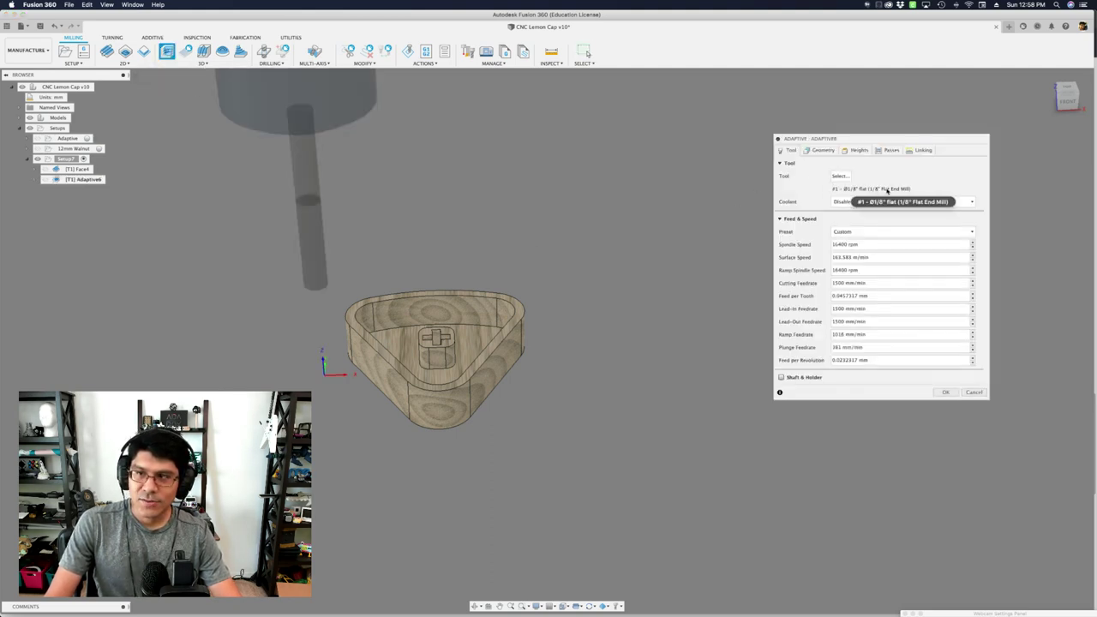
pyautogui.click(841, 177)
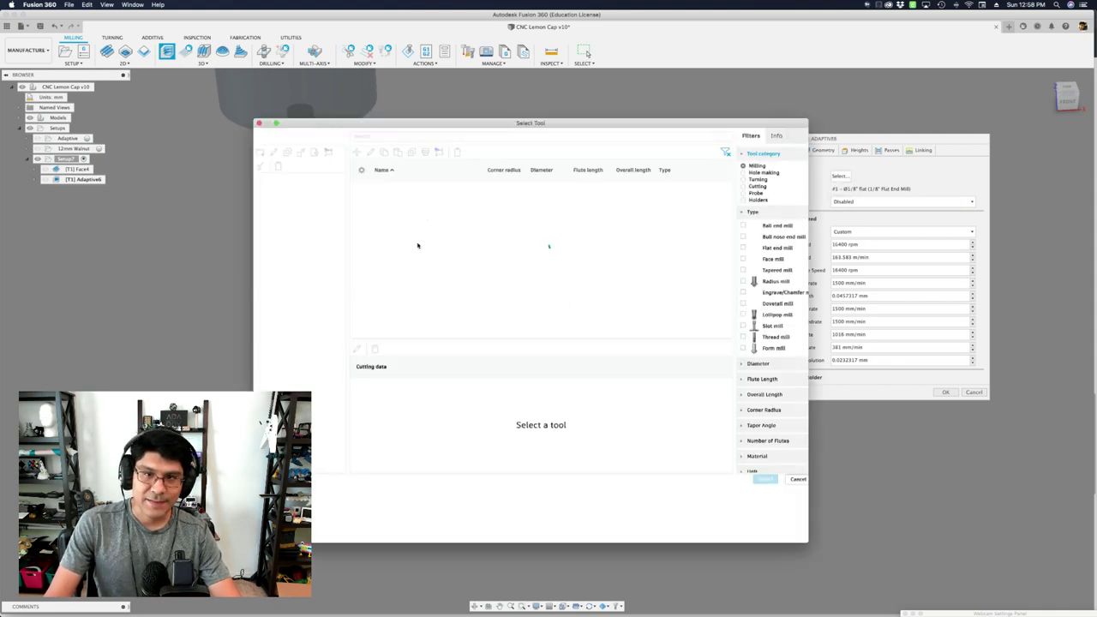
pyautogui.click(403, 209)
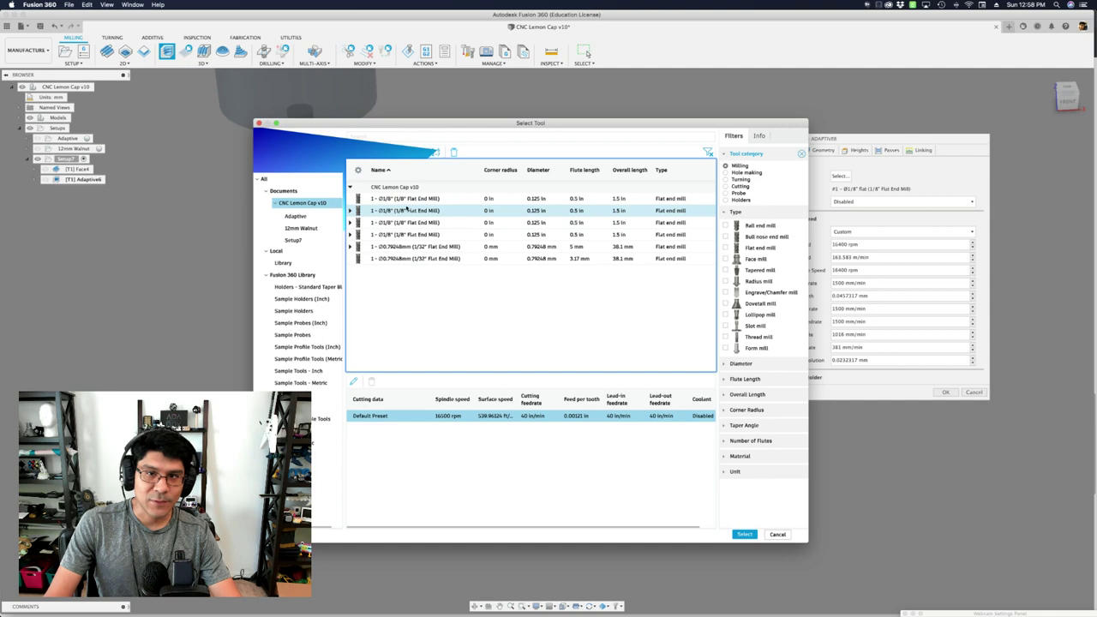
pyautogui.click(744, 533)
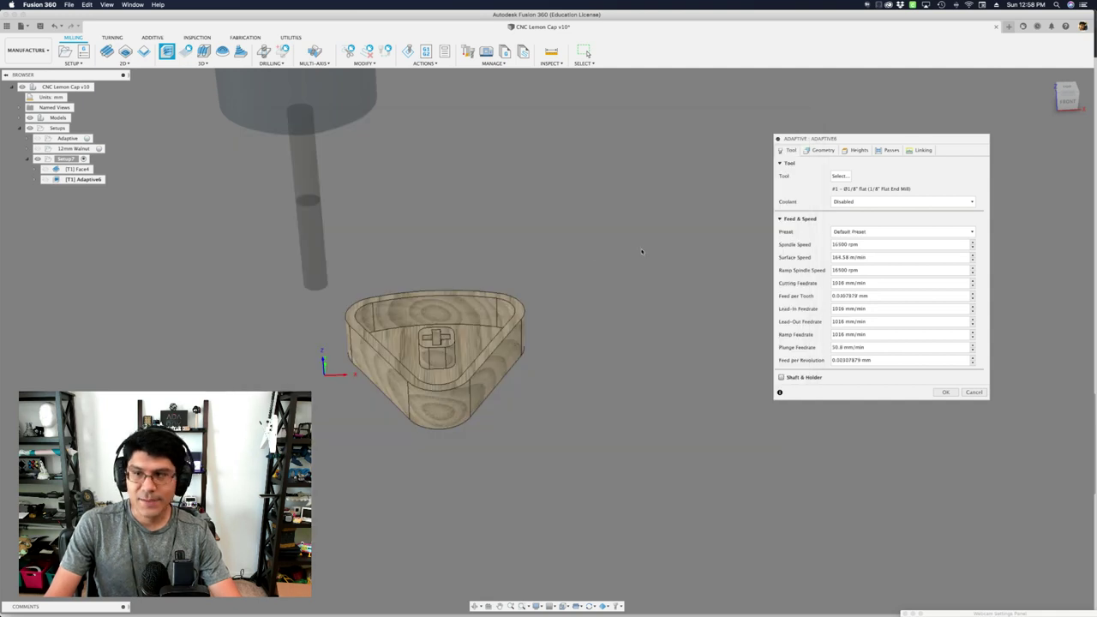
# Set the adaptive operation's top height to start from the model top.
pyautogui.click(824, 150)
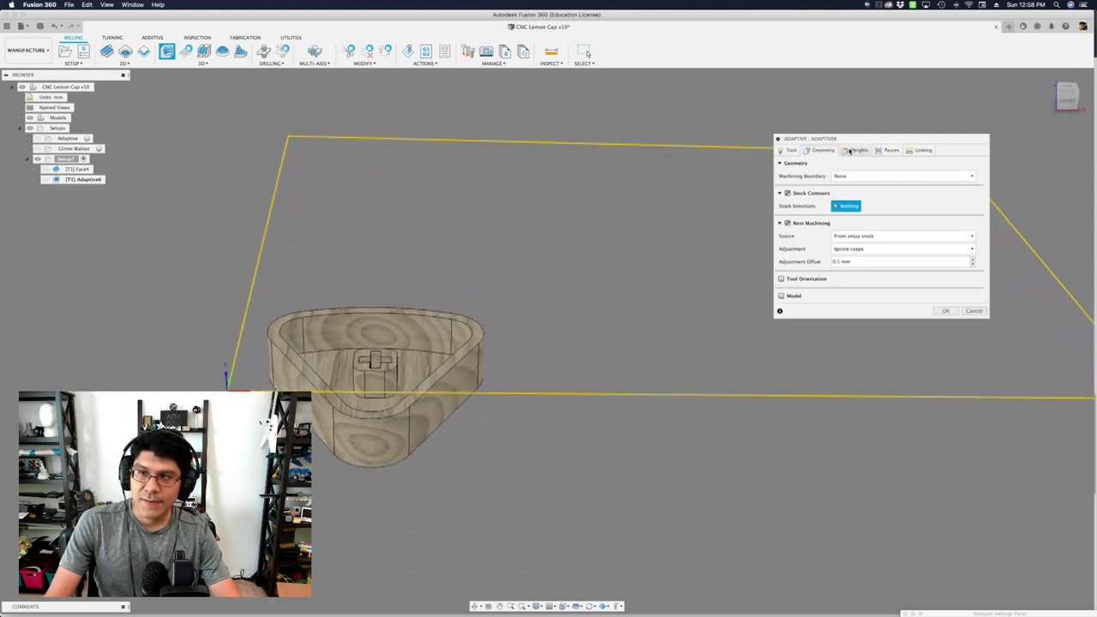
pyautogui.click(855, 150)
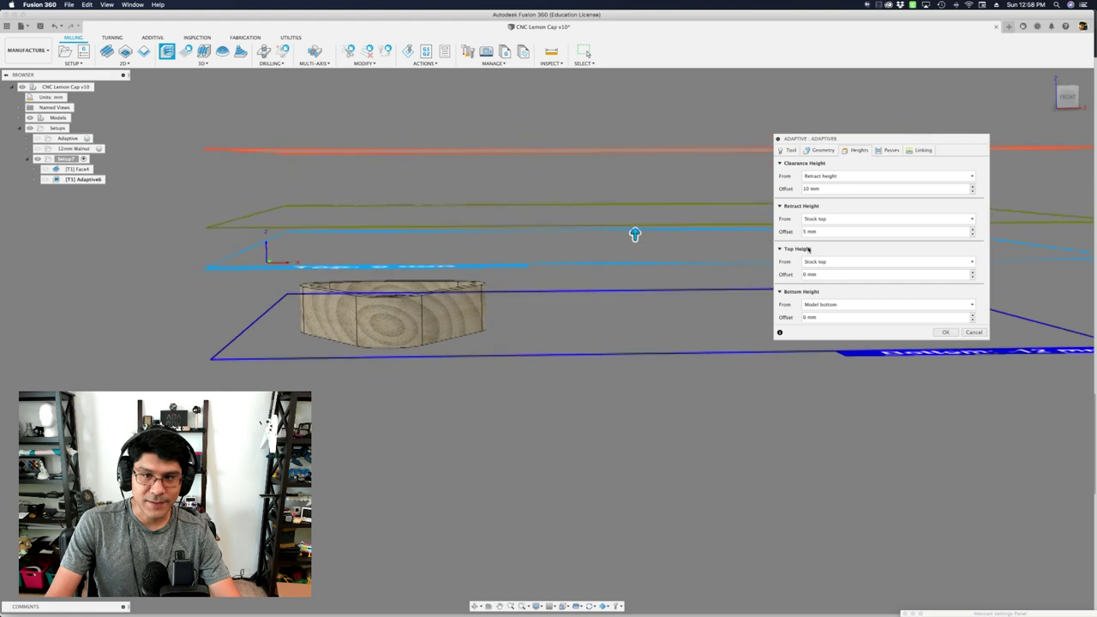
pyautogui.click(813, 261)
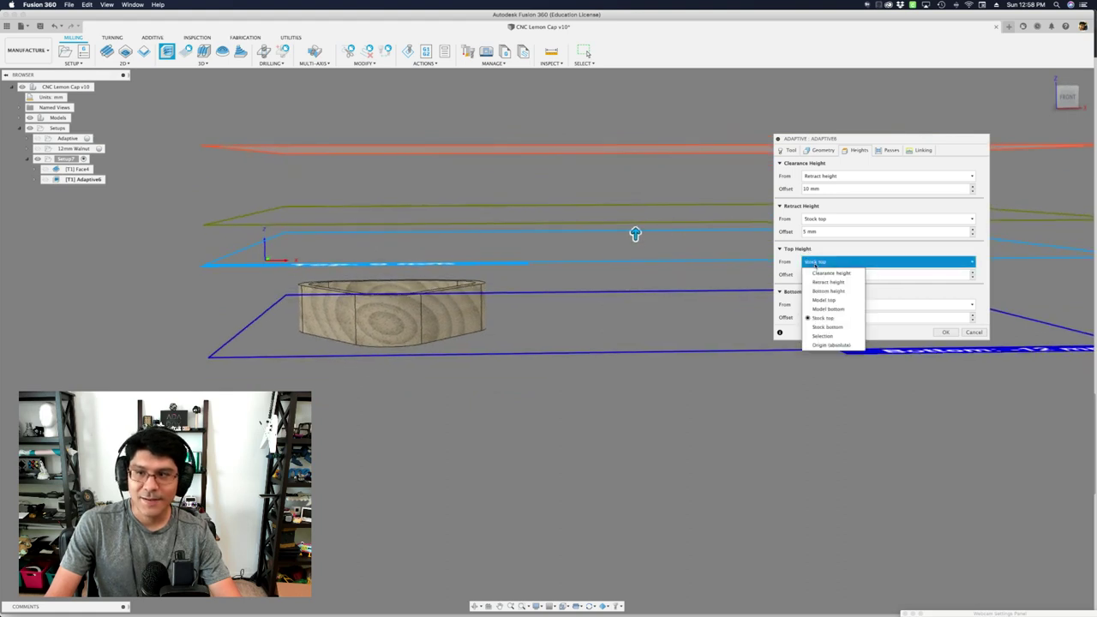
pyautogui.click(824, 300)
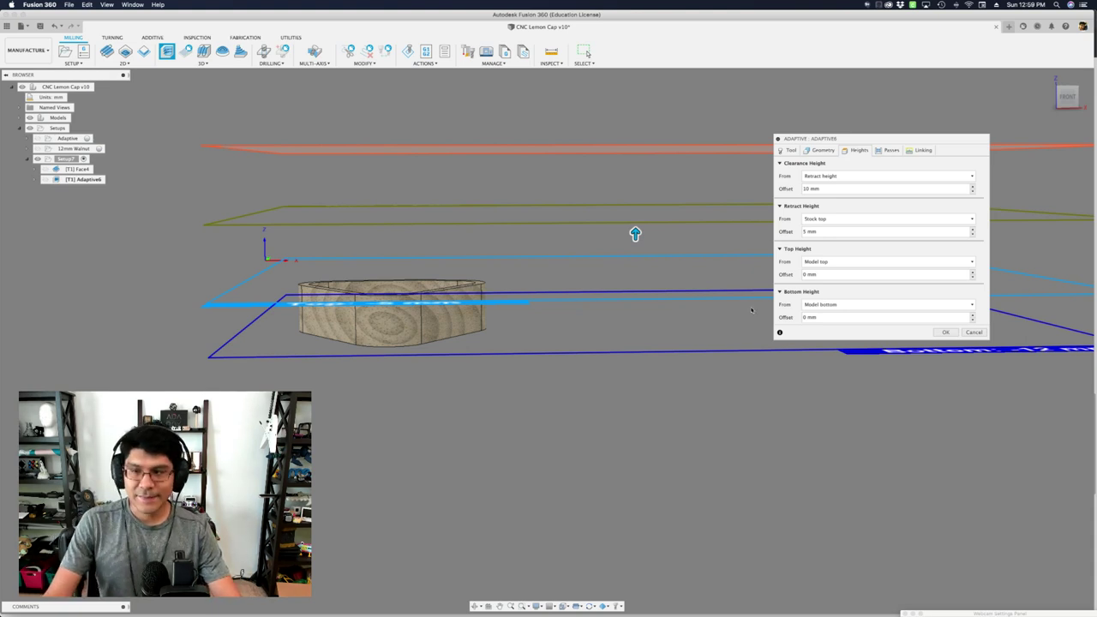
pyautogui.keyDown('shift'); pyautogui.moveTo(685, 305); pyautogui.dragTo(641, 284, button='middle'); pyautogui.keyUp('shift')
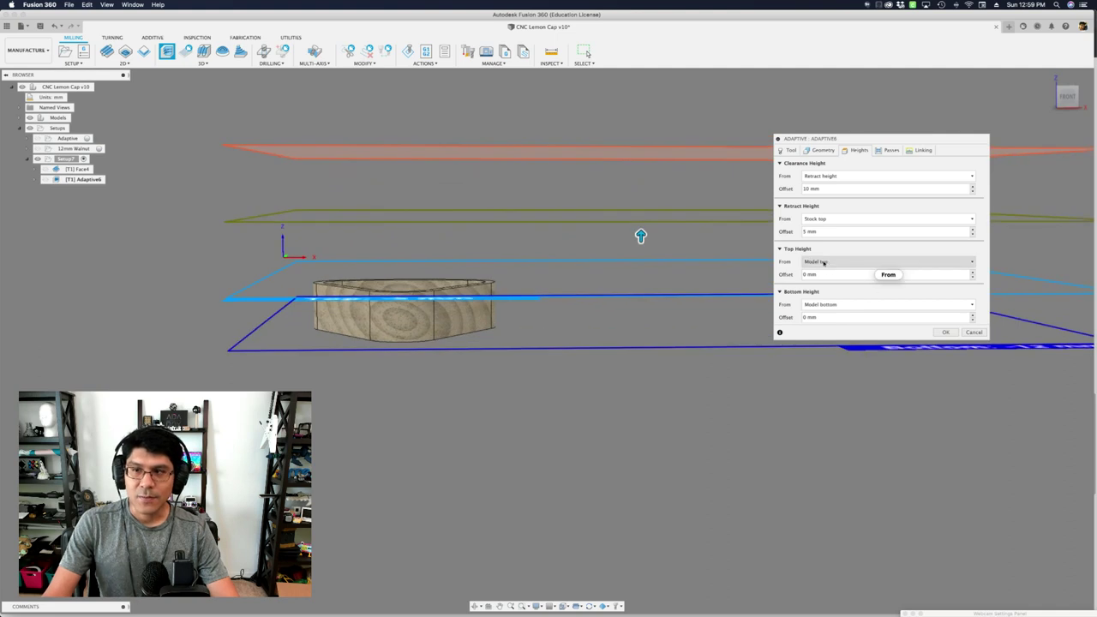
pyautogui.keyDown('shift'); pyautogui.moveTo(720, 274); pyautogui.dragTo(709, 285, button='middle'); pyautogui.keyUp('shift')
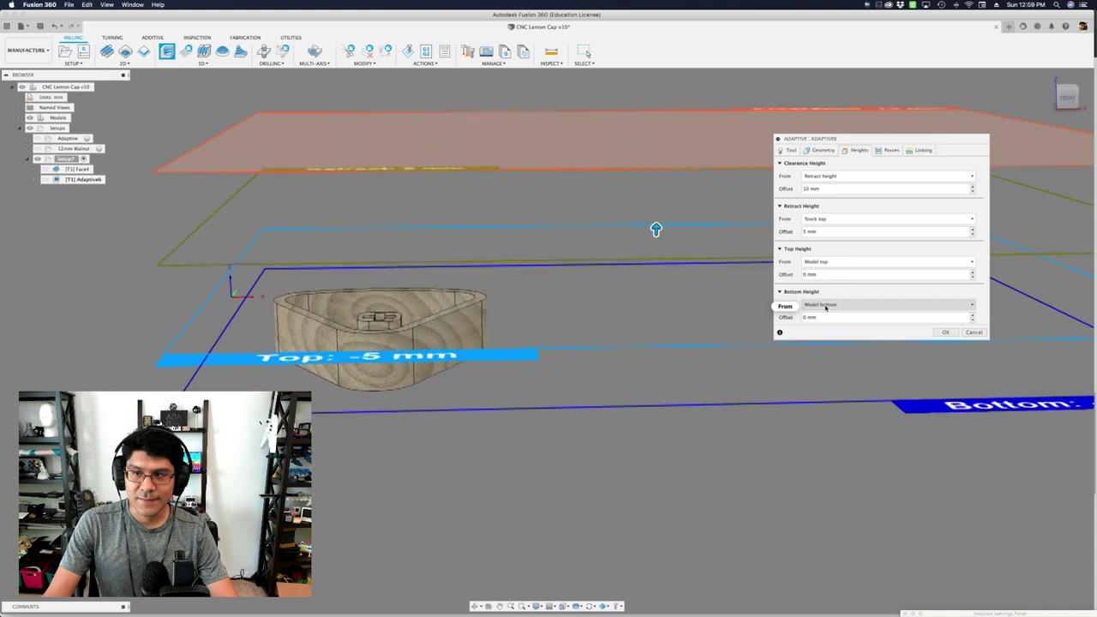
# Disable stock to leave, set the maximum roughing stepdown to 1 mm, and generate the adaptive toolpath.
pyautogui.click(891, 150)
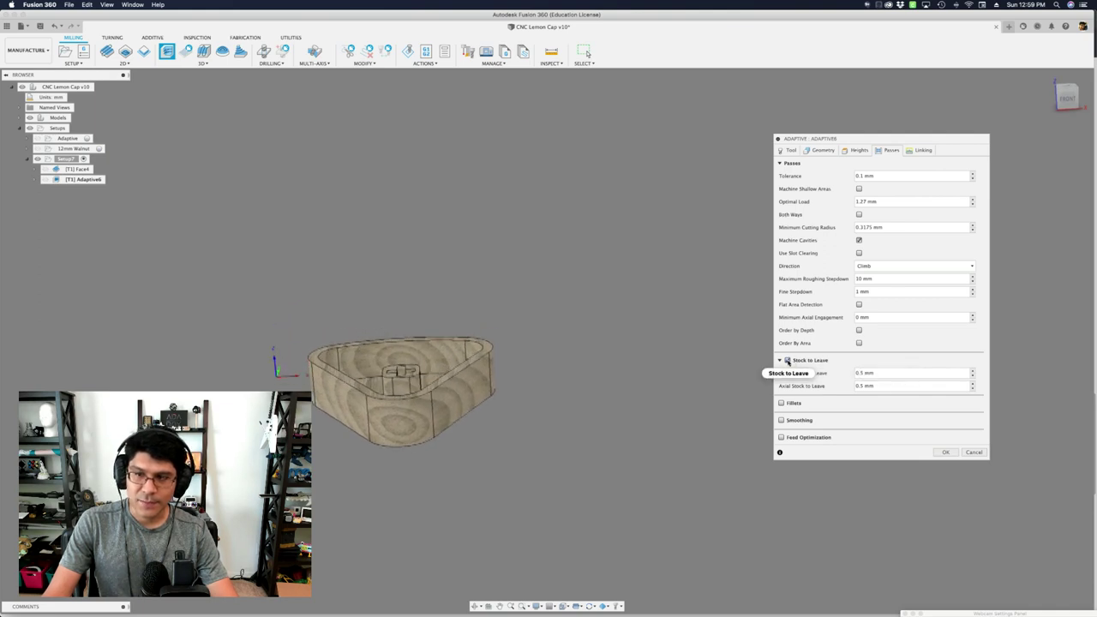
pyautogui.click(787, 360)
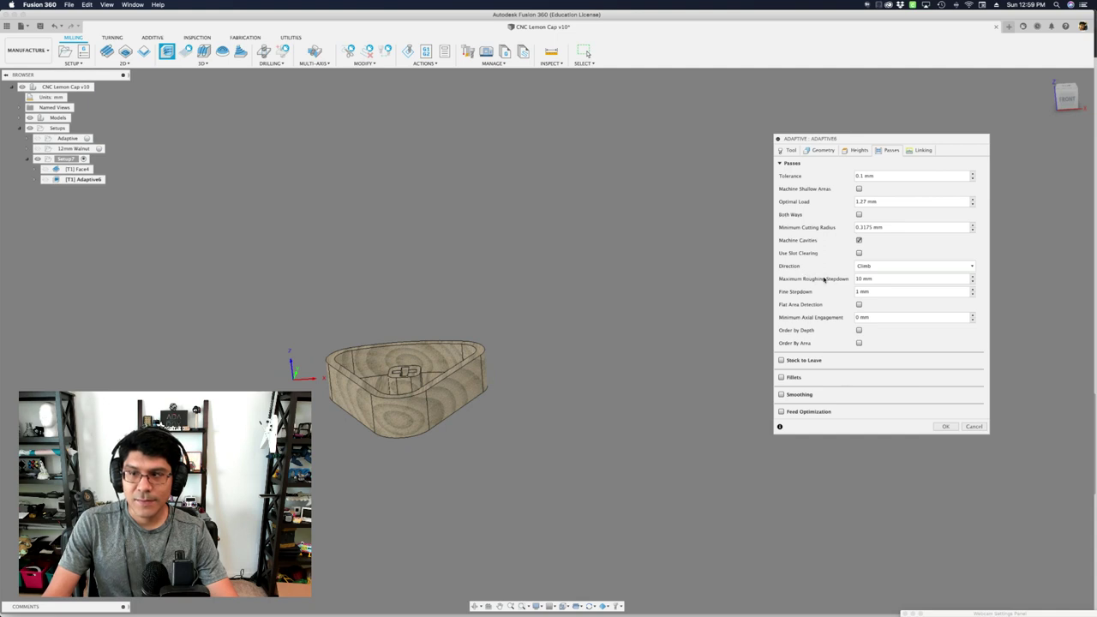
pyautogui.doubleClick(857, 279)
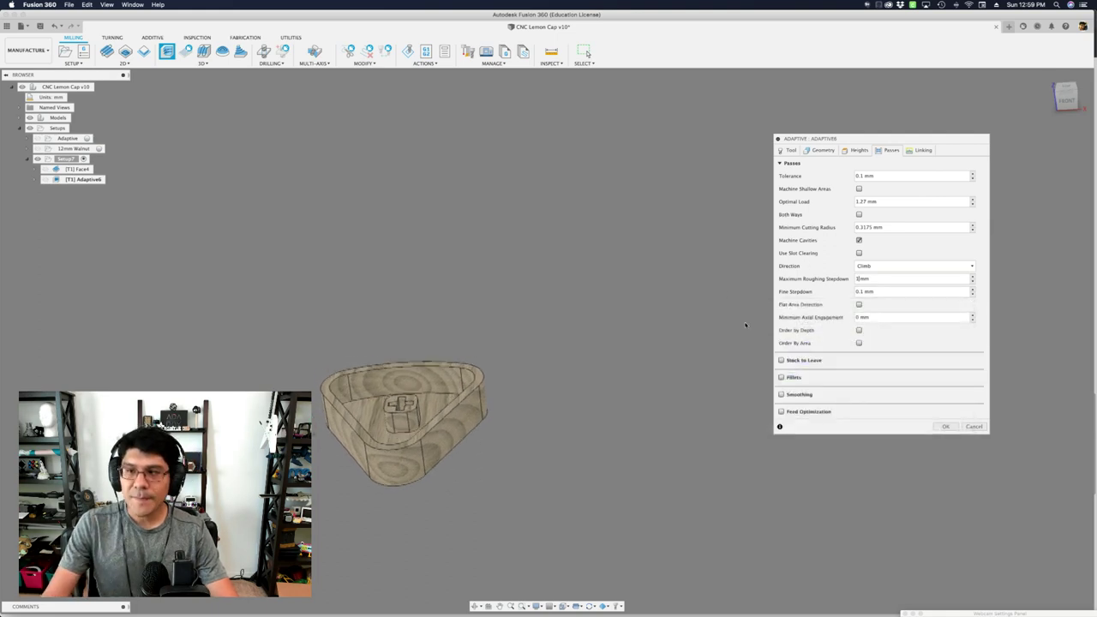
pyautogui.click(944, 425)
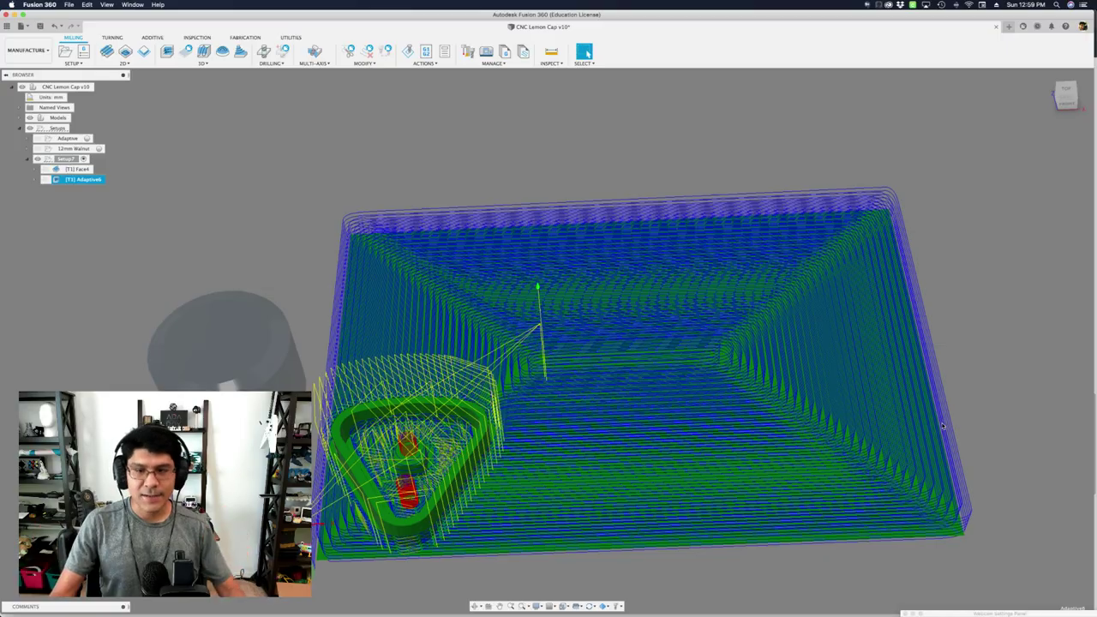
# Edit the adaptive operation to use a selected machining boundary, picking the edge chain around the keycap's inner floor.
pyautogui.keyDown('shift'); pyautogui.moveTo(943, 425); pyautogui.dragTo(542, 355, button='middle'); pyautogui.keyUp('shift')
pyautogui.keyDown('shift'); pyautogui.moveTo(771, 377); pyautogui.dragTo(622, 336, button='middle'); pyautogui.keyUp('shift')
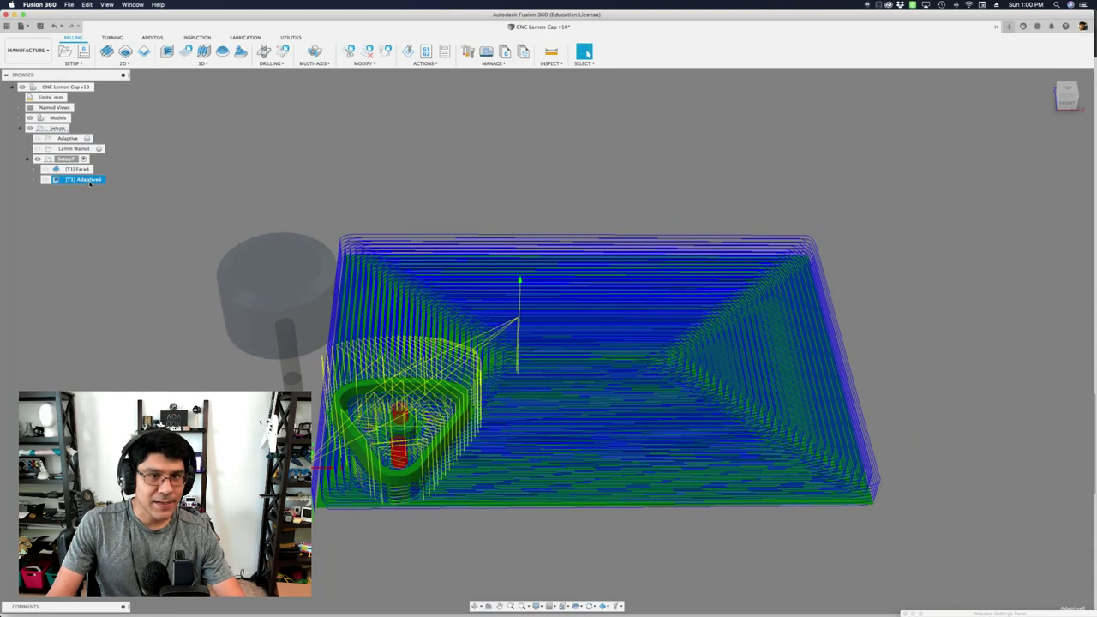
pyautogui.rightClick(90, 181)
pyautogui.click(104, 186)
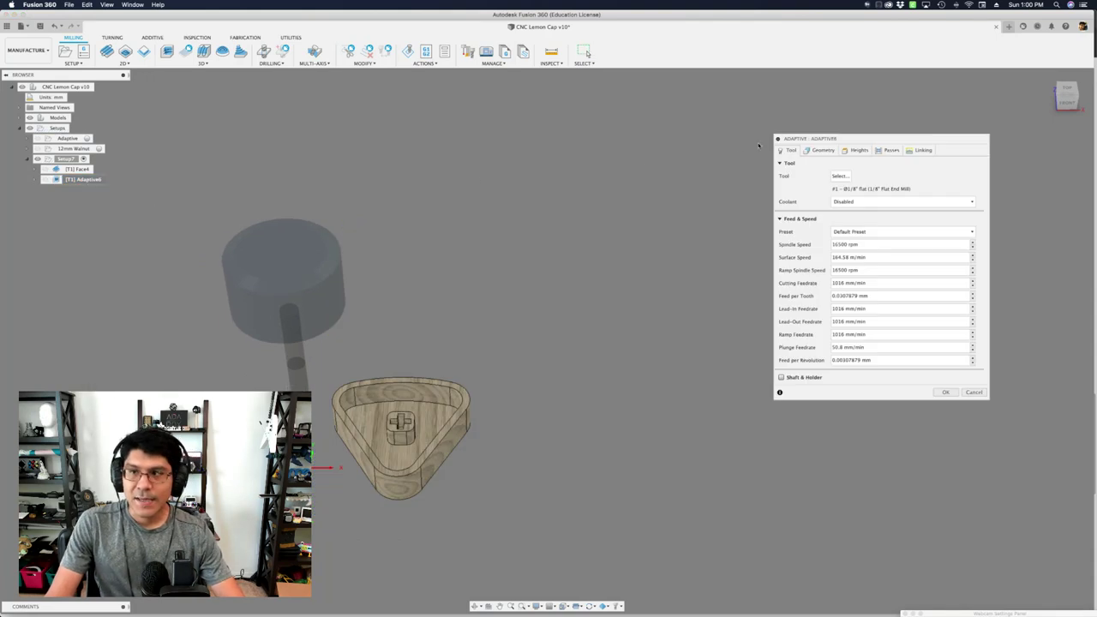
pyautogui.click(822, 151)
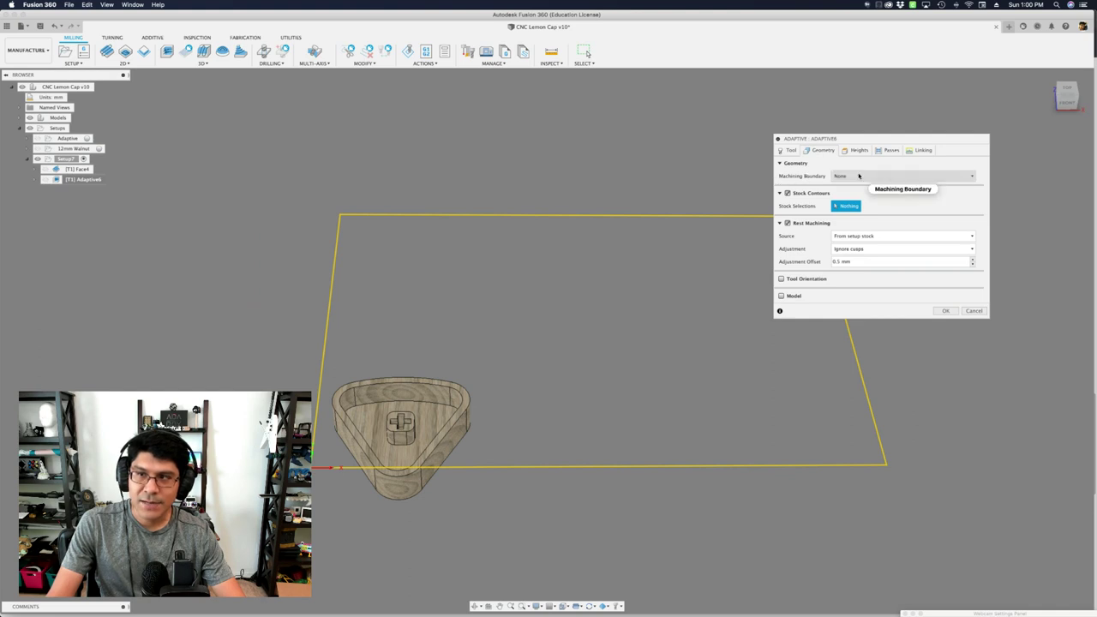
pyautogui.click(859, 176)
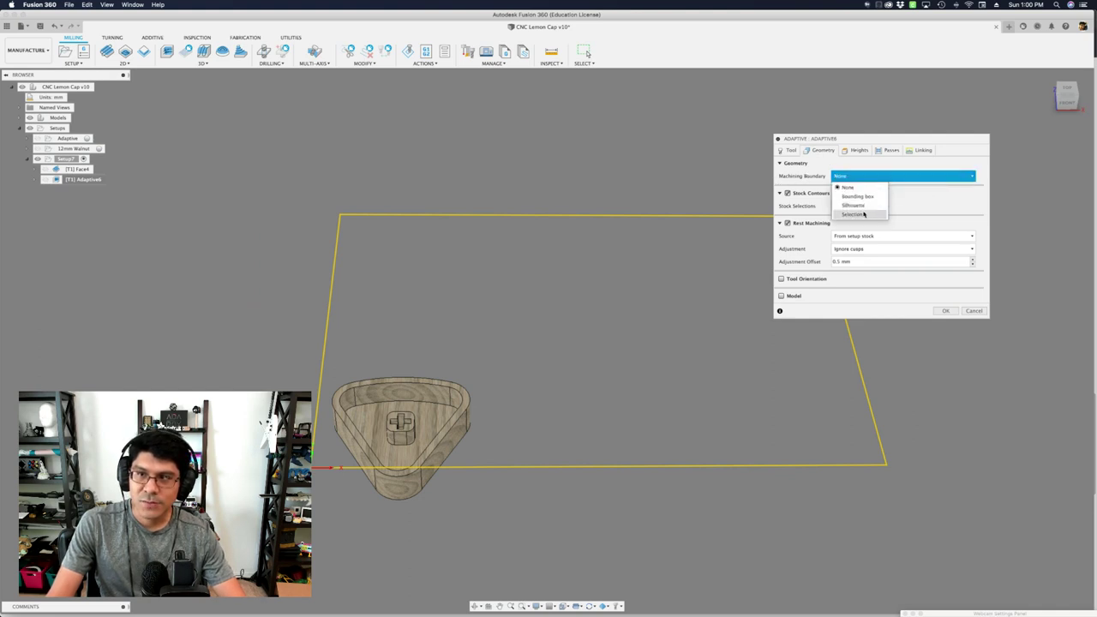
pyautogui.click(863, 214)
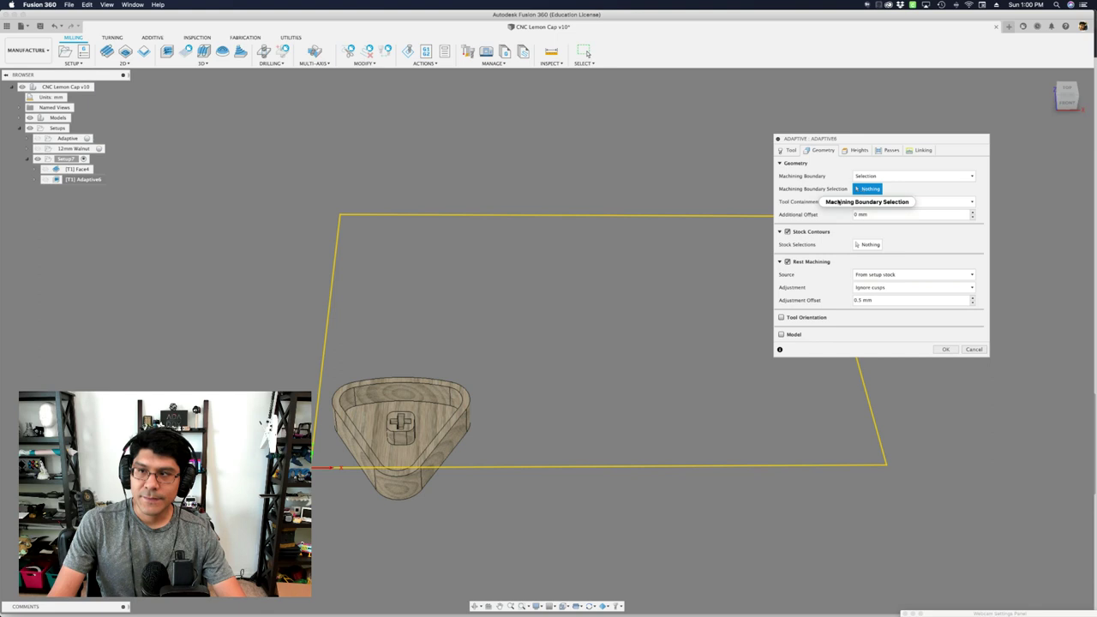
pyautogui.scroll(10, 423, 454)
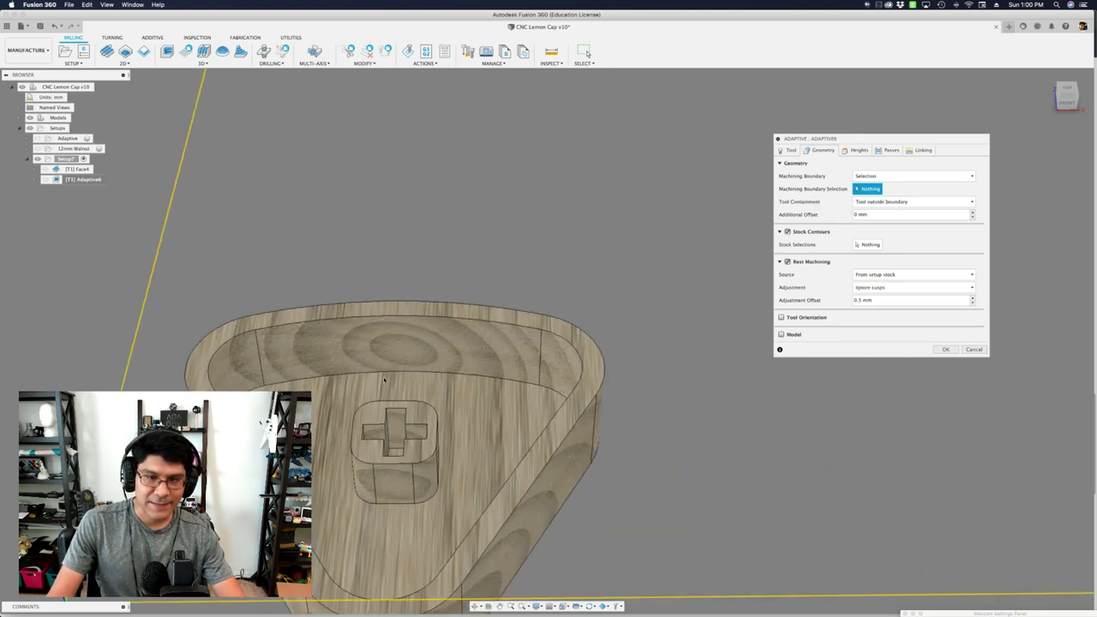
pyautogui.keyDown('shift'); pyautogui.moveTo(403, 377); pyautogui.dragTo(545, 355, button='middle'); pyautogui.keyUp('shift')
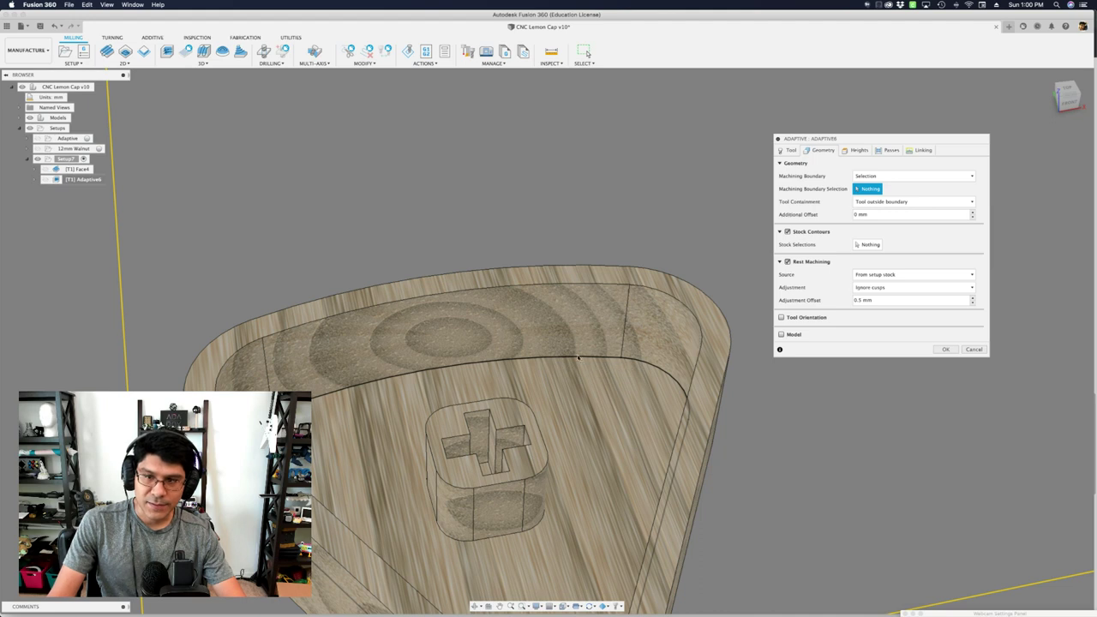
pyautogui.click(559, 358)
pyautogui.keyDown('shift'); pyautogui.moveTo(559, 358); pyautogui.dragTo(533, 377, button='middle'); pyautogui.keyUp('shift')
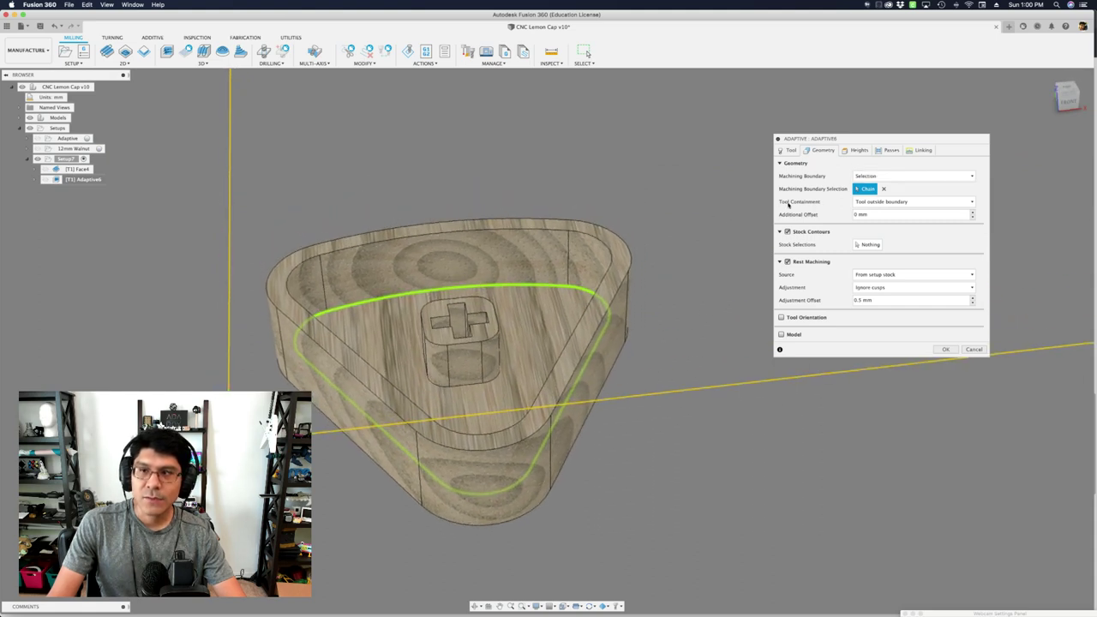
# Set the tool containment to Tool inside boundary and regenerate the adaptive toolpath.
pyautogui.click(857, 203)
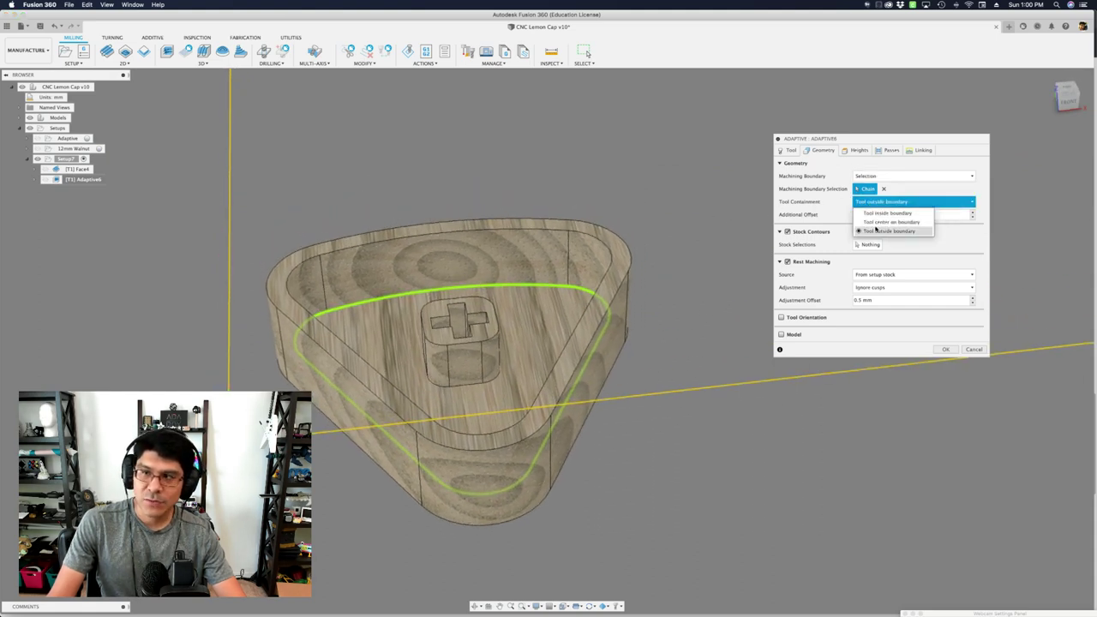
pyautogui.click(882, 213)
pyautogui.keyDown('shift'); pyautogui.moveTo(519, 273); pyautogui.dragTo(454, 255, button='middle'); pyautogui.keyUp('shift')
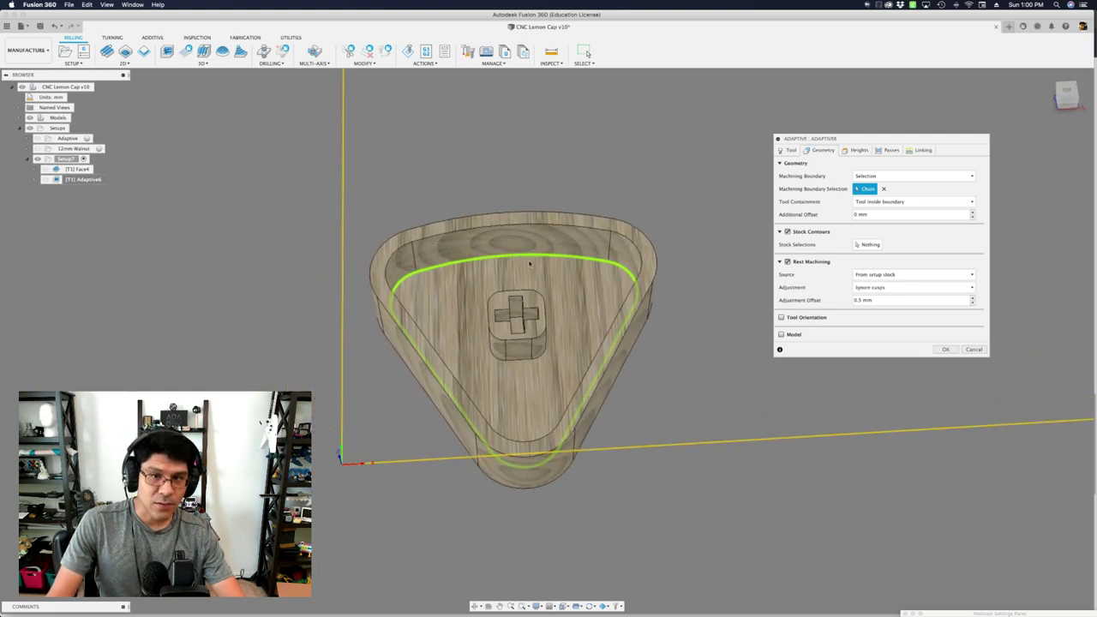
pyautogui.keyDown('shift'); pyautogui.moveTo(588, 316); pyautogui.dragTo(574, 257, button='middle'); pyautogui.keyUp('shift')
pyautogui.keyDown('shift'); pyautogui.moveTo(729, 208); pyautogui.dragTo(725, 199, button='middle'); pyautogui.keyUp('shift')
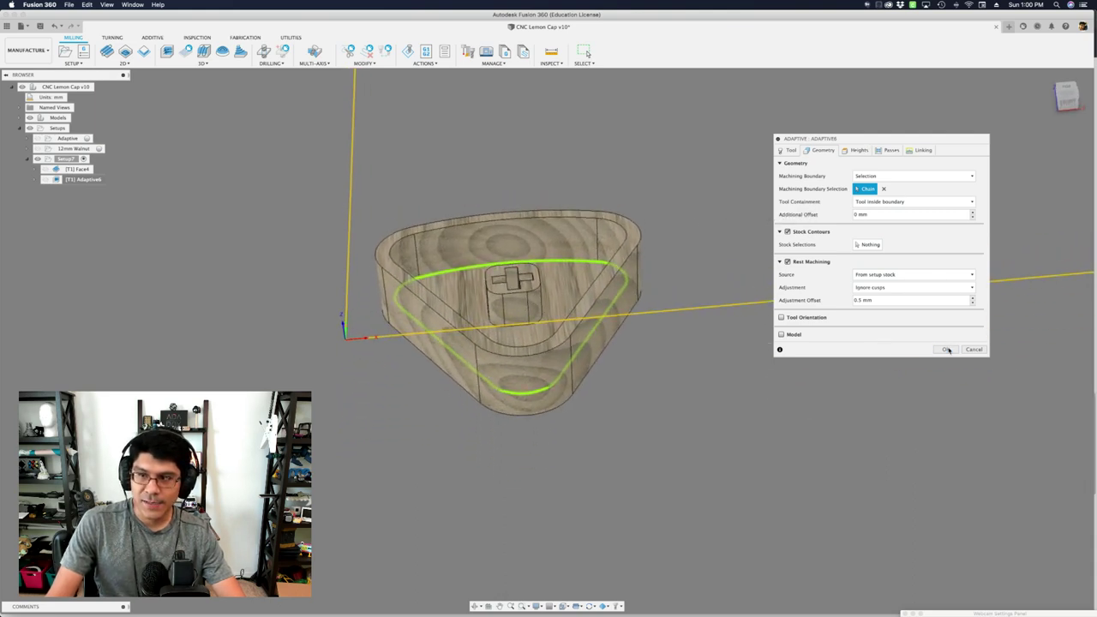
pyautogui.click(946, 349)
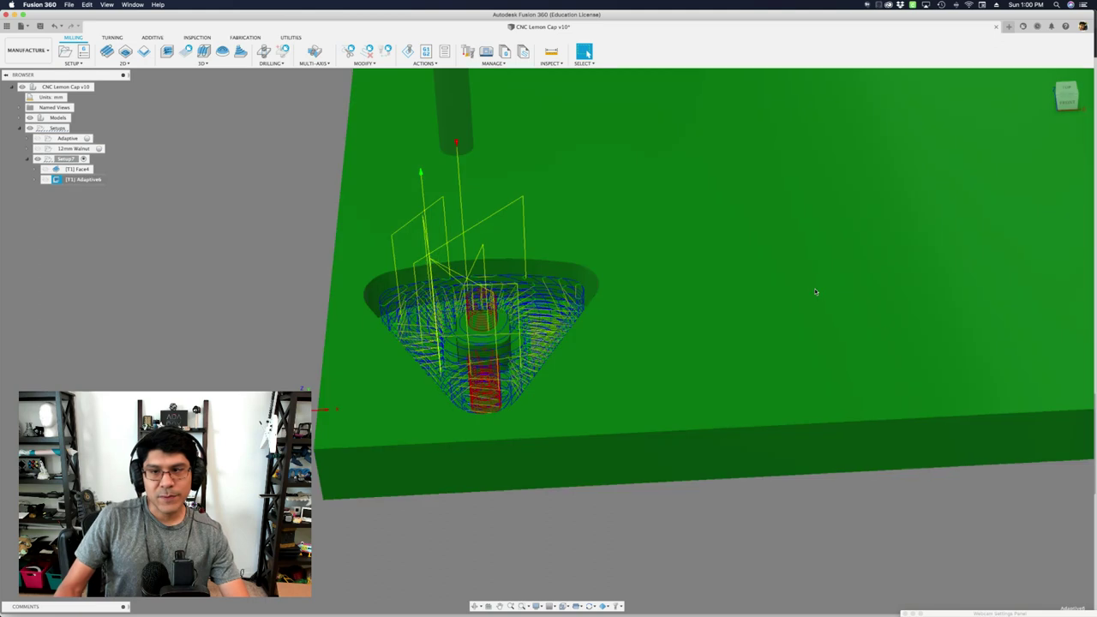
# Examine the adaptive toolpath inside the keycap pocket and around the central stem from several angles.
pyautogui.keyDown('shift'); pyautogui.moveTo(762, 200); pyautogui.dragTo(434, 295, button='middle'); pyautogui.keyUp('shift')
pyautogui.keyDown('shift'); pyautogui.hscroll(-5, 434, 295); pyautogui.keyUp('shift')
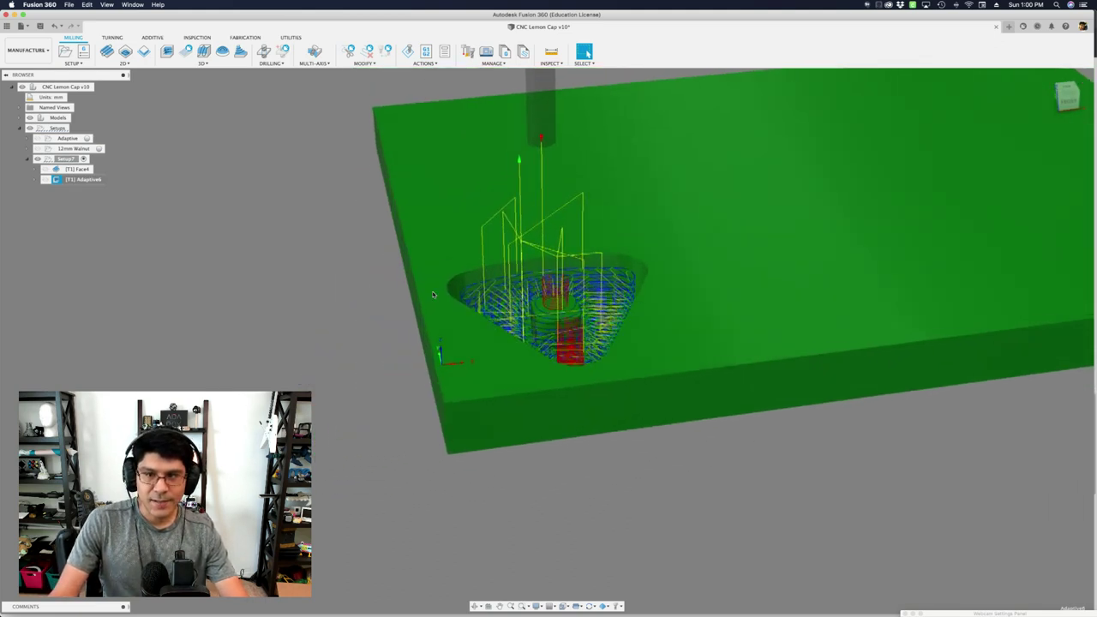
pyautogui.keyDown('shift'); pyautogui.hscroll(-10, 433, 294); pyautogui.keyUp('shift')
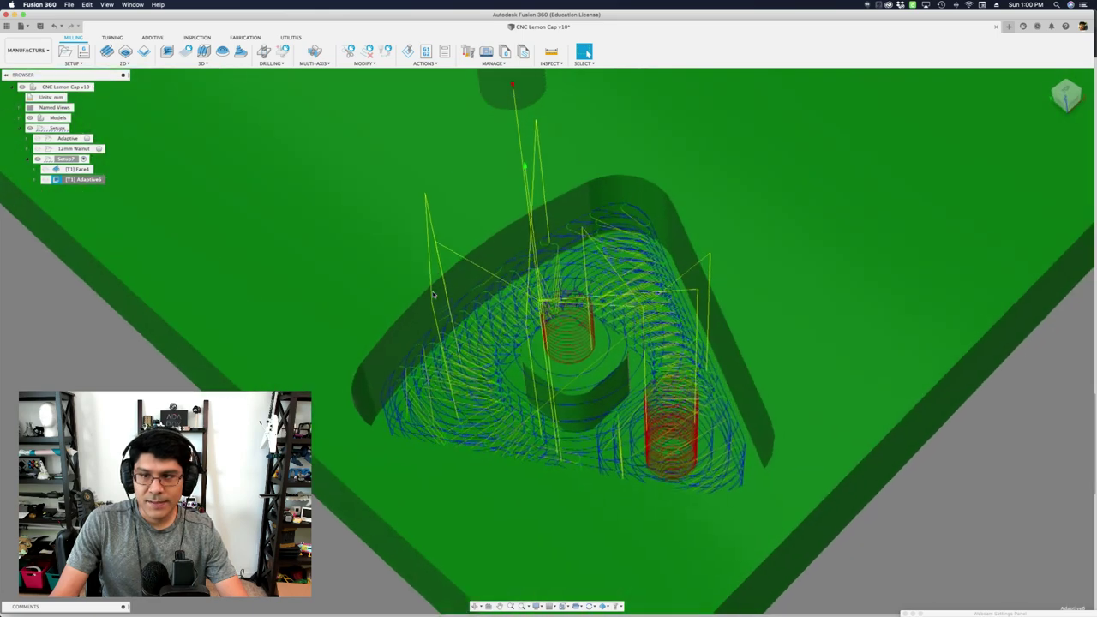
pyautogui.keyDown('shift'); pyautogui.hscroll(-4, 433, 295); pyautogui.keyUp('shift')
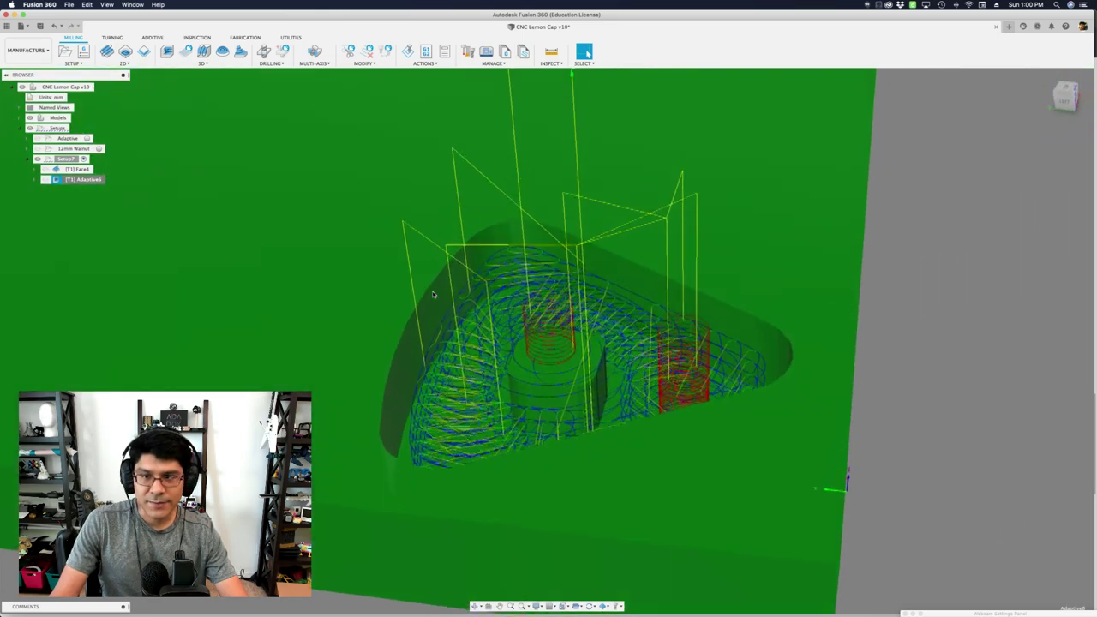
pyautogui.scroll(-3, 434, 294)
pyautogui.keyDown('shift'); pyautogui.moveTo(433, 295); pyautogui.dragTo(637, 305, button='middle'); pyautogui.keyUp('shift')
pyautogui.keyDown('shift'); pyautogui.moveTo(550, 320); pyautogui.dragTo(623, 328, button='middle'); pyautogui.keyUp('shift')
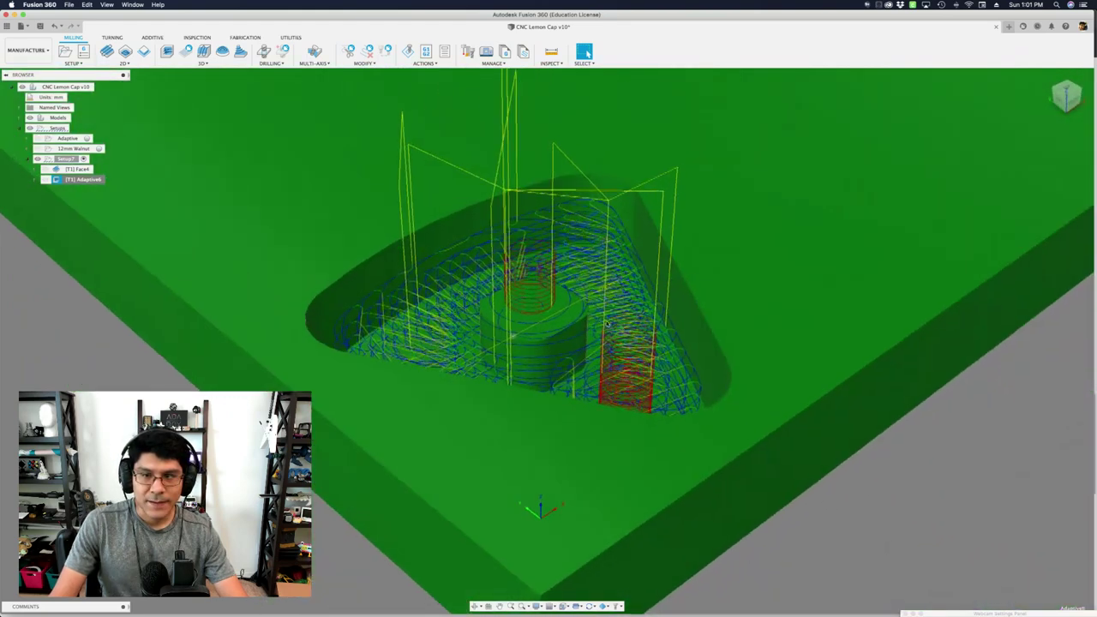
pyautogui.scroll(-5, 578, 312)
pyautogui.keyDown('shift'); pyautogui.moveTo(538, 296); pyautogui.dragTo(545, 318, button='middle'); pyautogui.keyUp('shift')
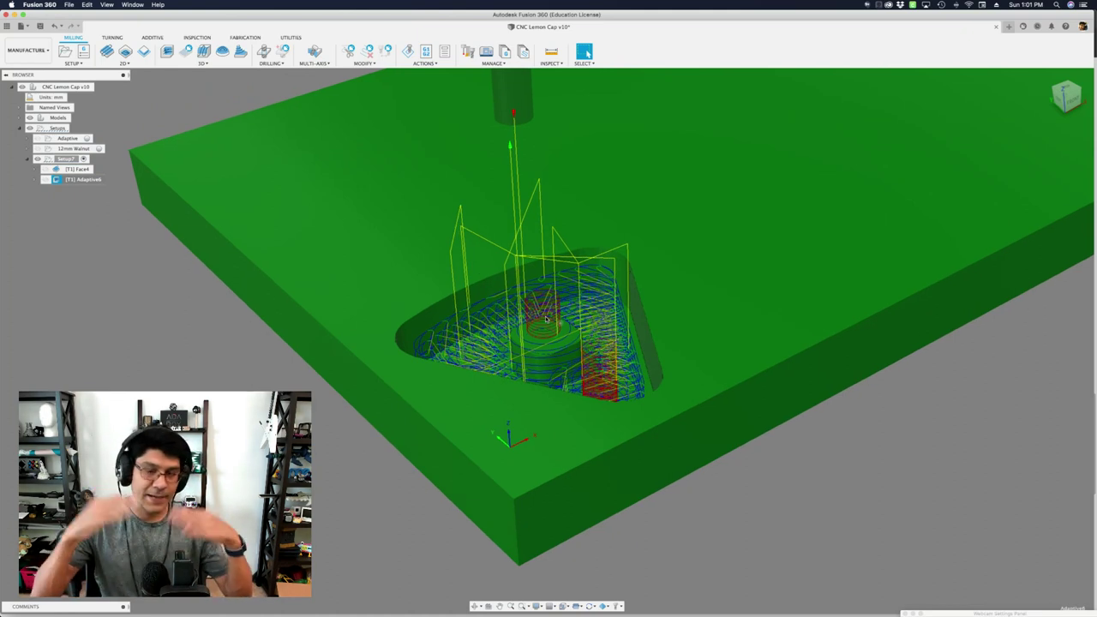
pyautogui.moveTo(540, 310)
pyautogui.keyDown('shift'); pyautogui.mouseDown(button='middle')
pyautogui.moveTo(533, 249)
pyautogui.moveTo(531, 295)
pyautogui.mouseUp(button='middle'); pyautogui.keyUp('shift')
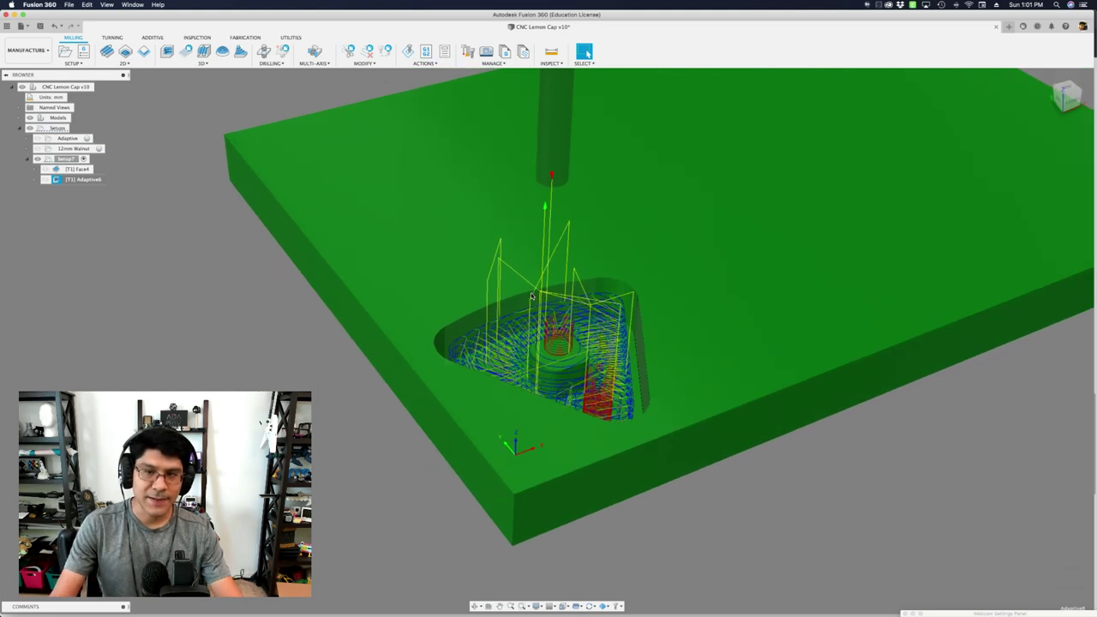
# Reopen the adaptive operation and review its machining boundary around the keycap's inner floor.
pyautogui.click(109, 200)
pyautogui.rightClick(82, 179)
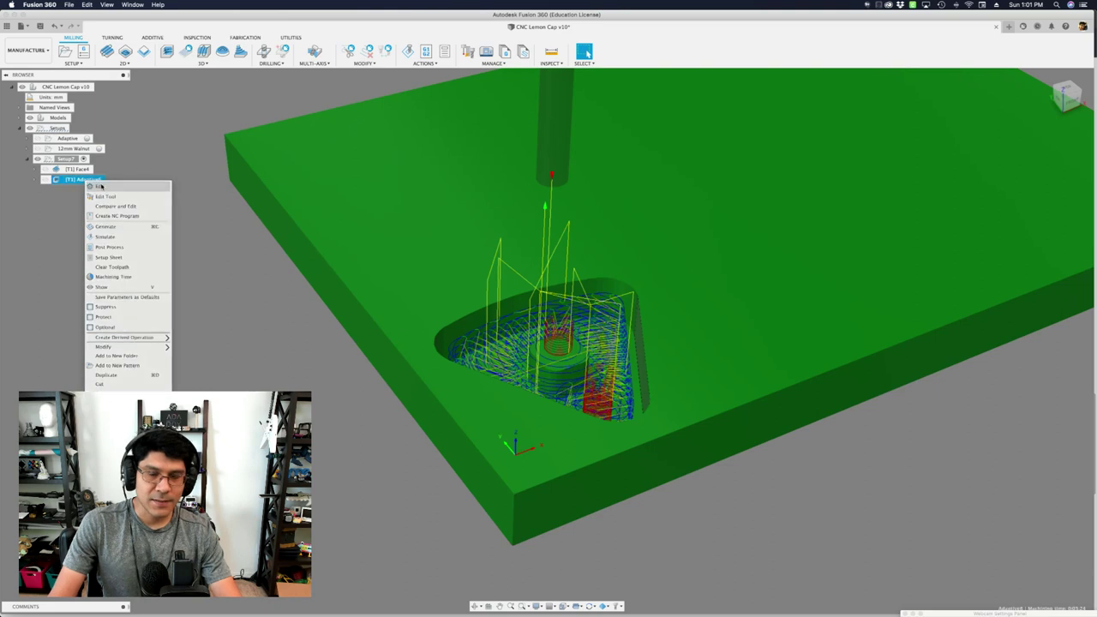
pyautogui.click(101, 188)
pyautogui.click(829, 150)
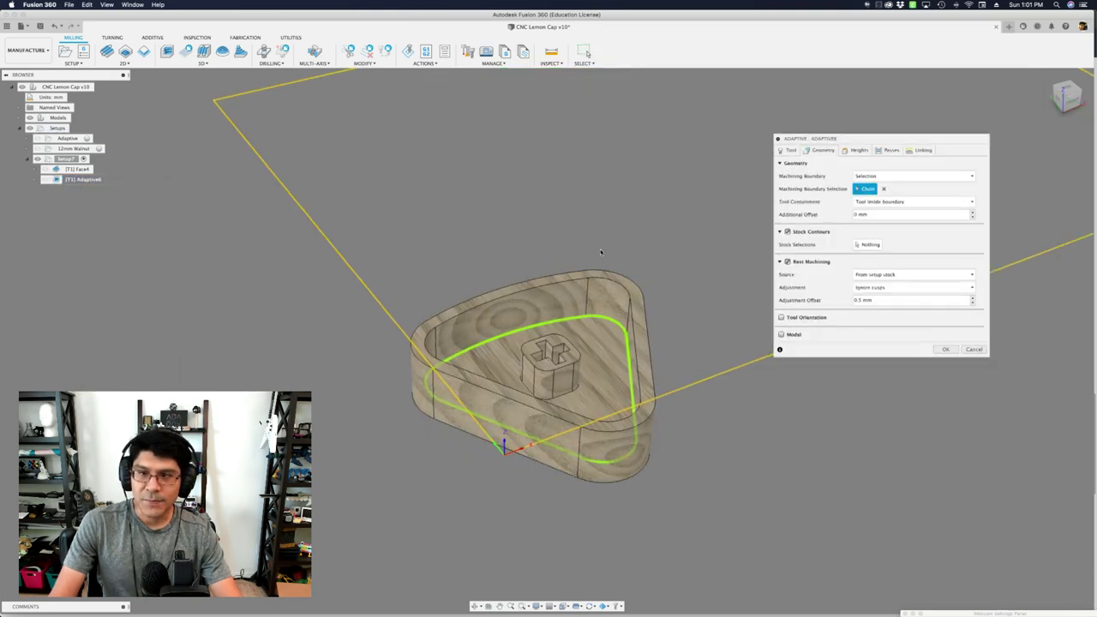
pyautogui.keyDown('shift'); pyautogui.moveTo(545, 341); pyautogui.dragTo(709, 366, button='middle'); pyautogui.keyUp('shift')
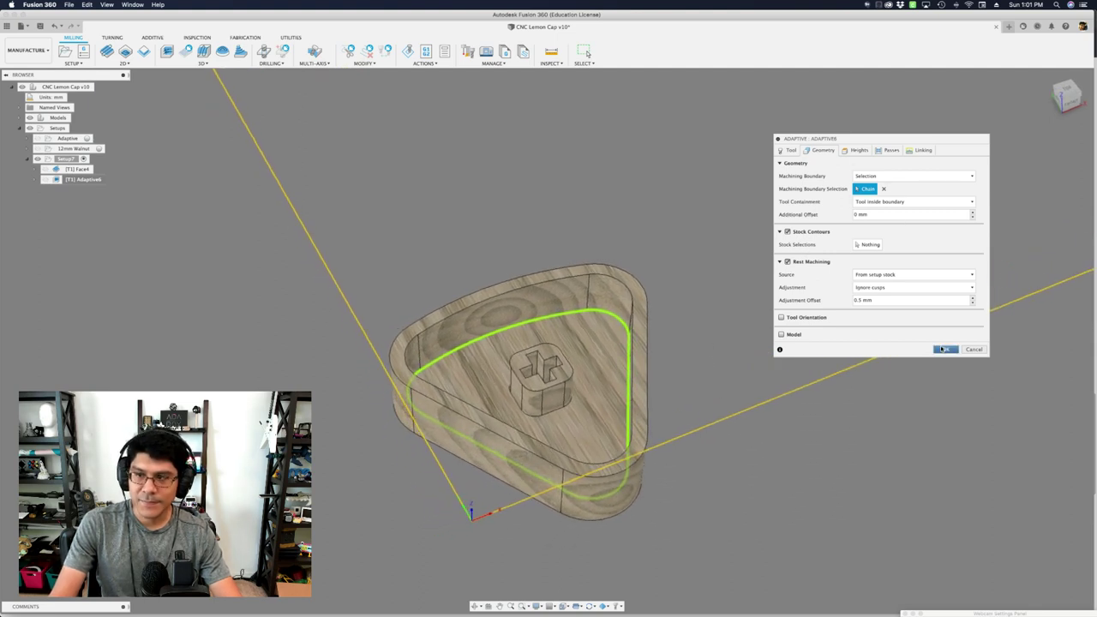
pyautogui.click(945, 348)
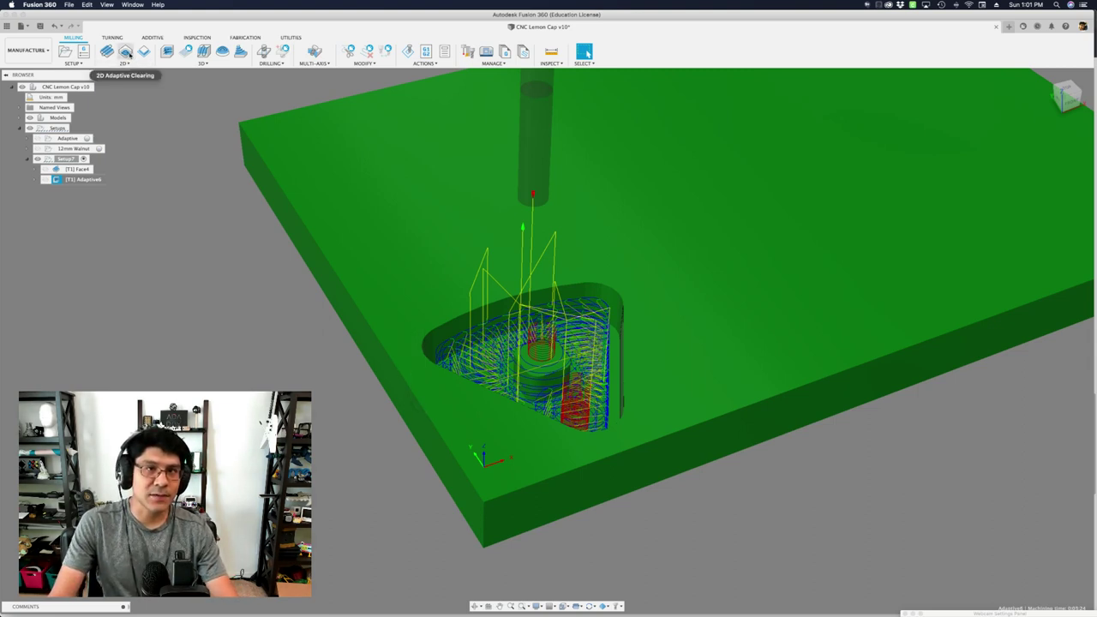
# Create a 2D Contour operation and select the keycap's outer bottom edge chain as its contour.
pyautogui.click(144, 52)
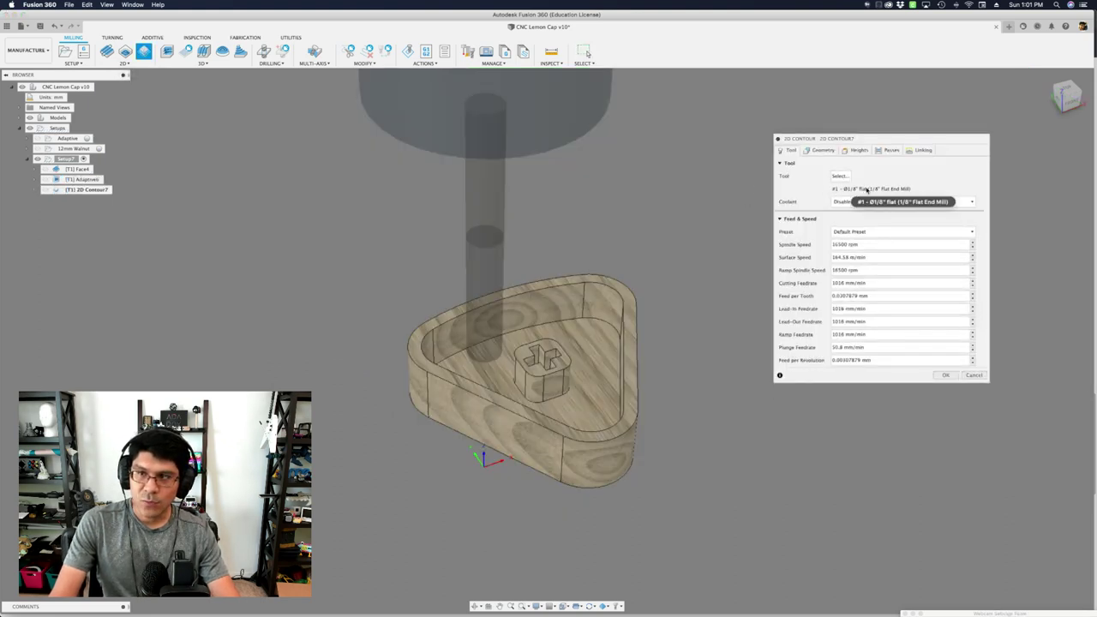
pyautogui.click(821, 150)
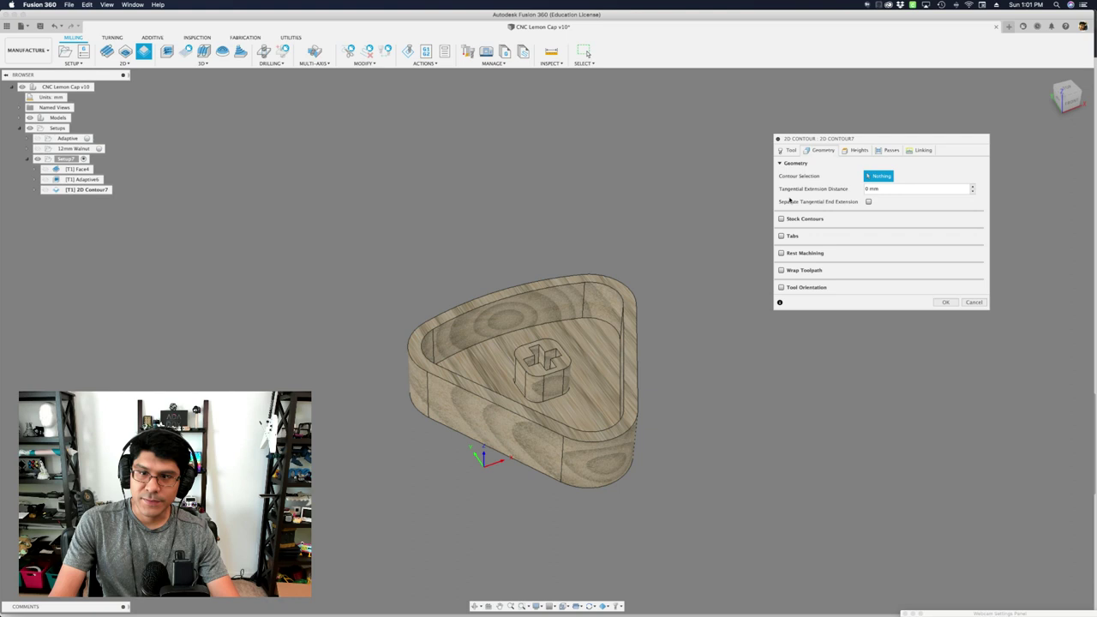
pyautogui.scroll(5, 426, 442)
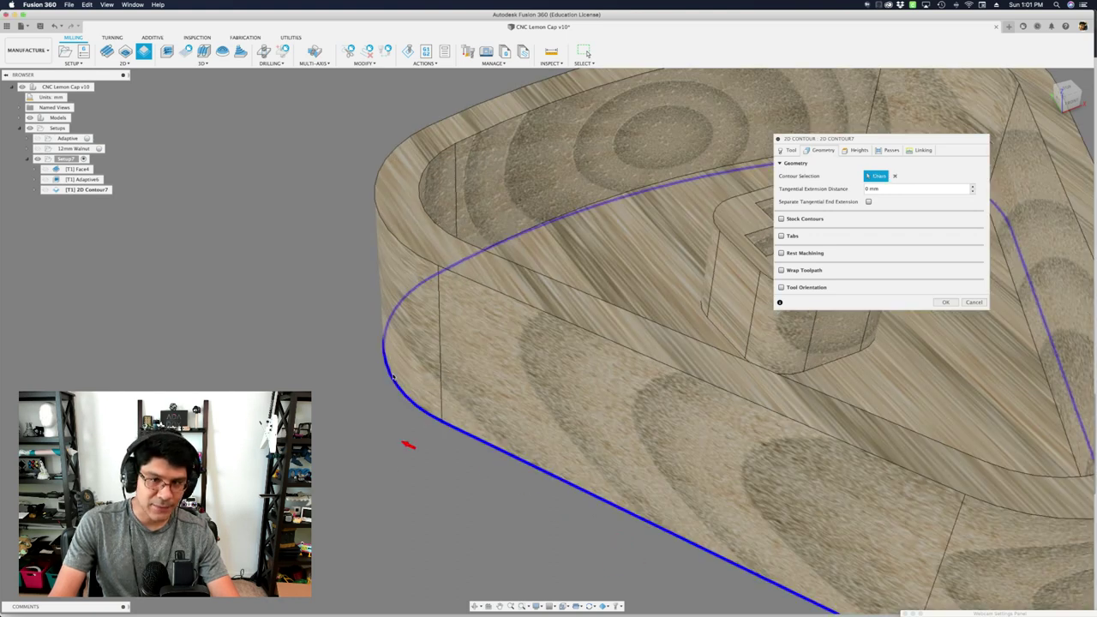
pyautogui.click(393, 375)
pyautogui.scroll(-5, 393, 375)
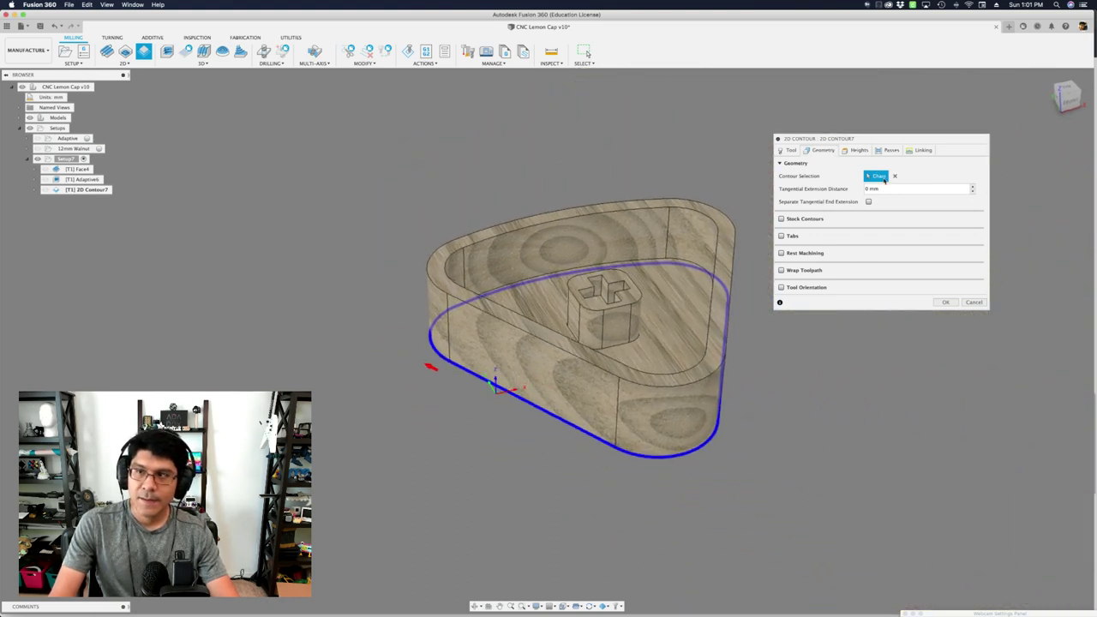
# Set the contour's top height to be measured from Model top.
pyautogui.click(855, 150)
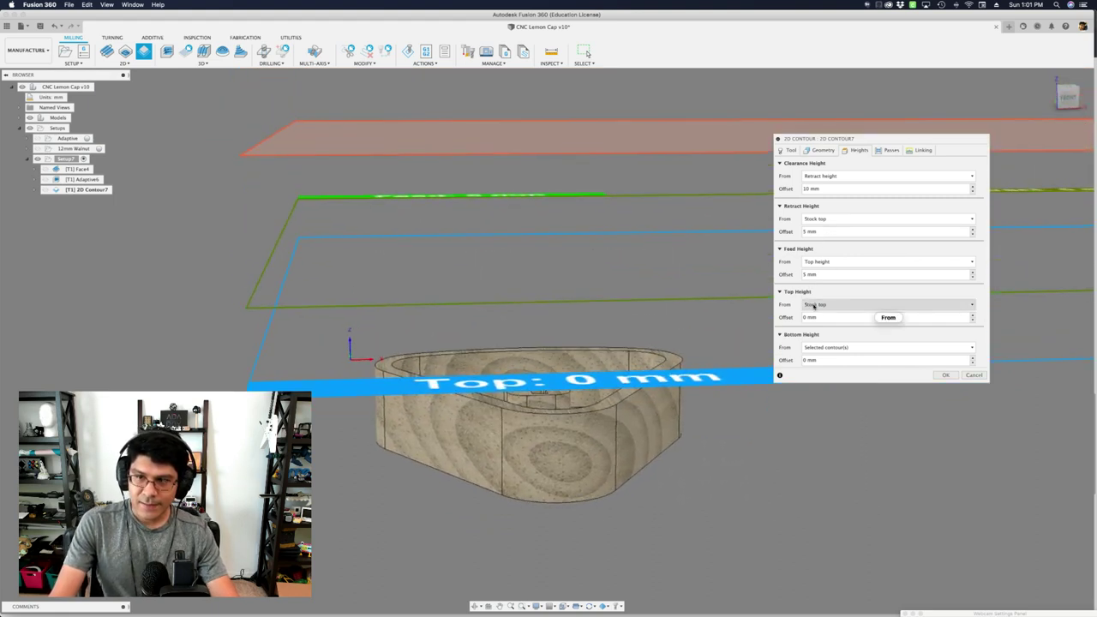
pyautogui.moveTo(824, 307)
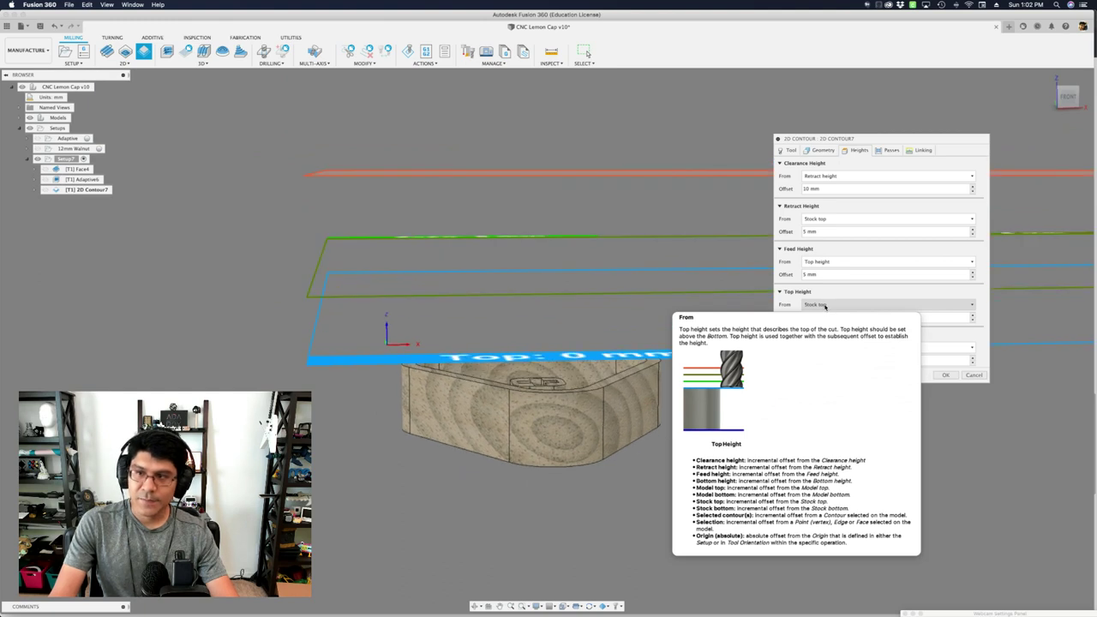
pyautogui.click(824, 305)
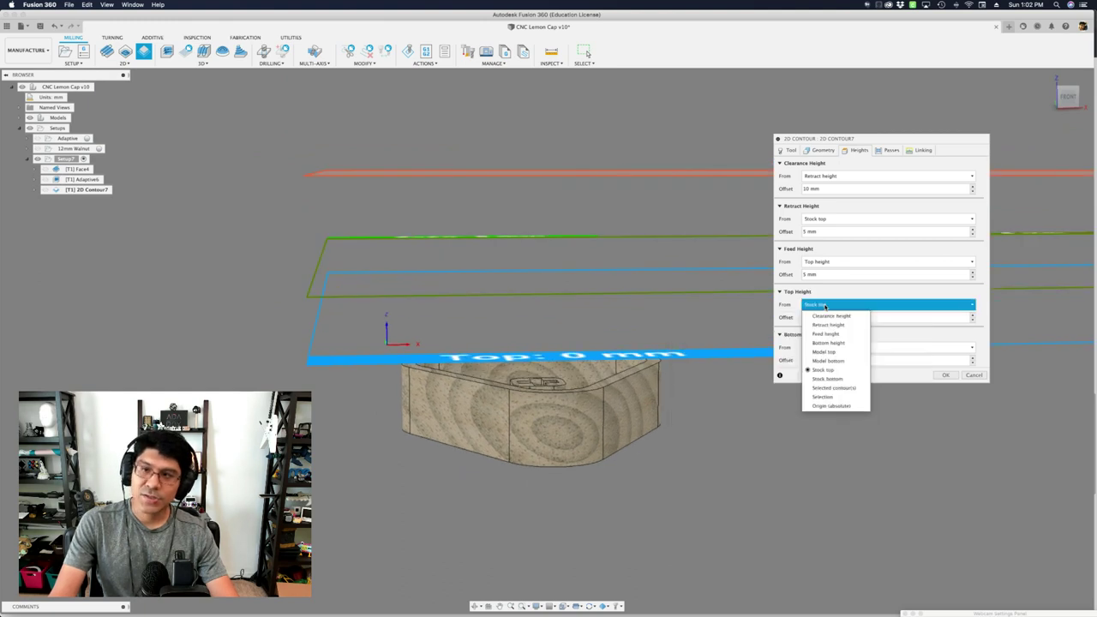
pyautogui.click(841, 353)
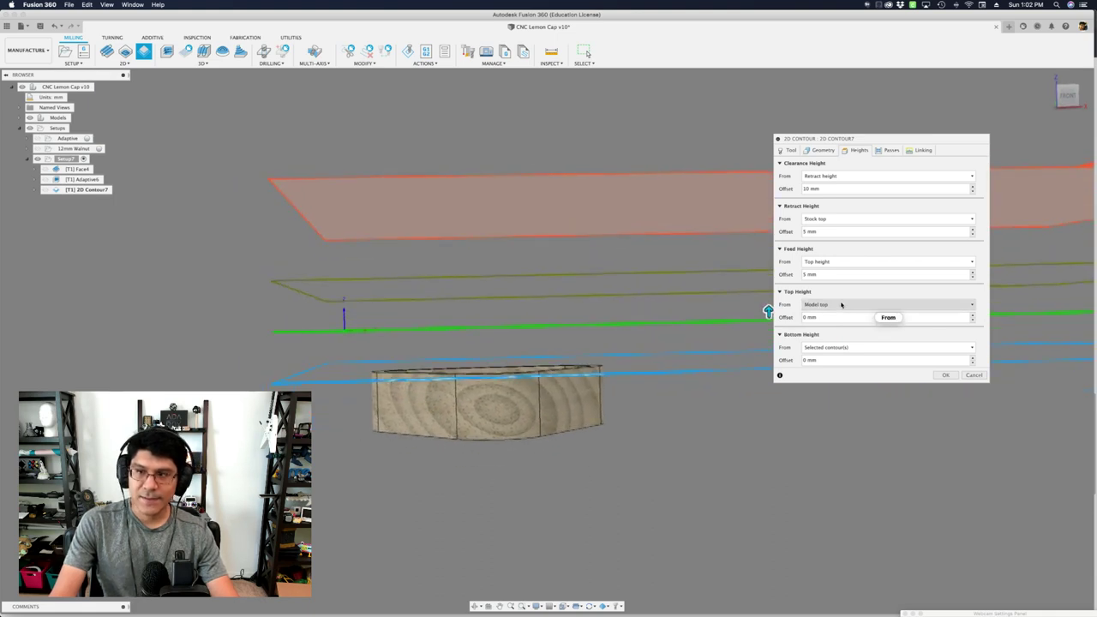
pyautogui.moveTo(840, 304)
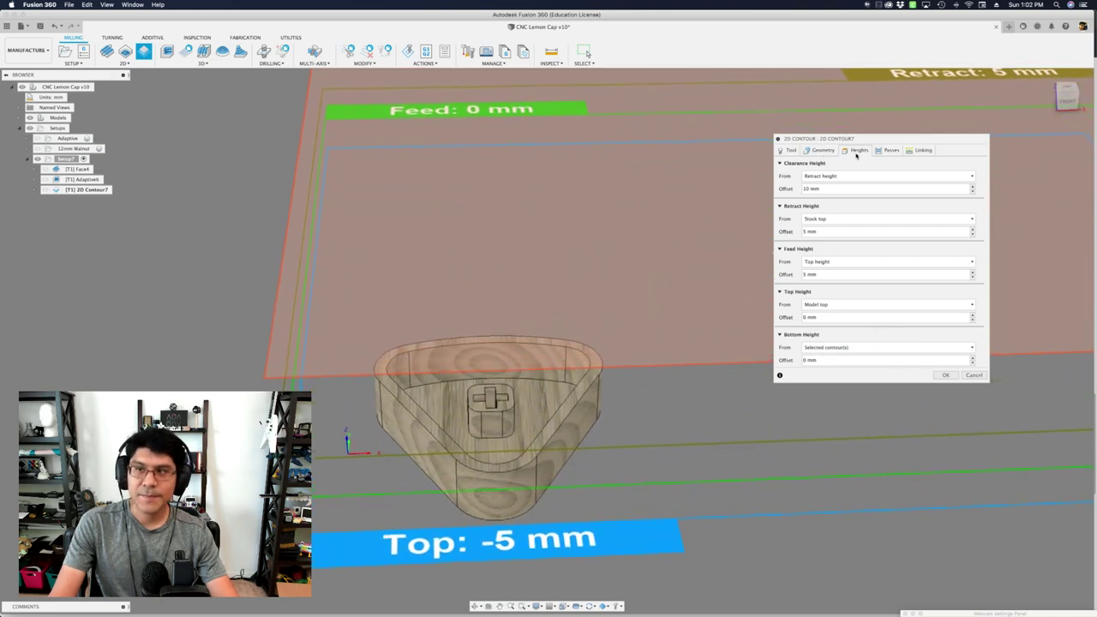
# Enable multiple depths for the contour with a 0.5 mm maximum roughing stepdown and generate the toolpath.
pyautogui.click(884, 150)
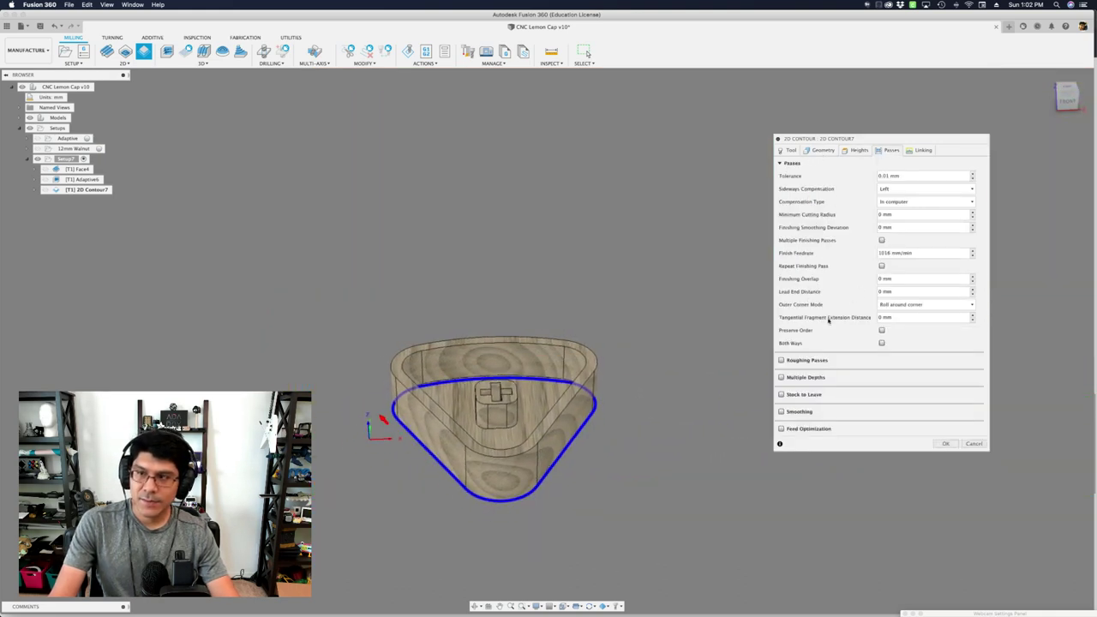
pyautogui.click(780, 378)
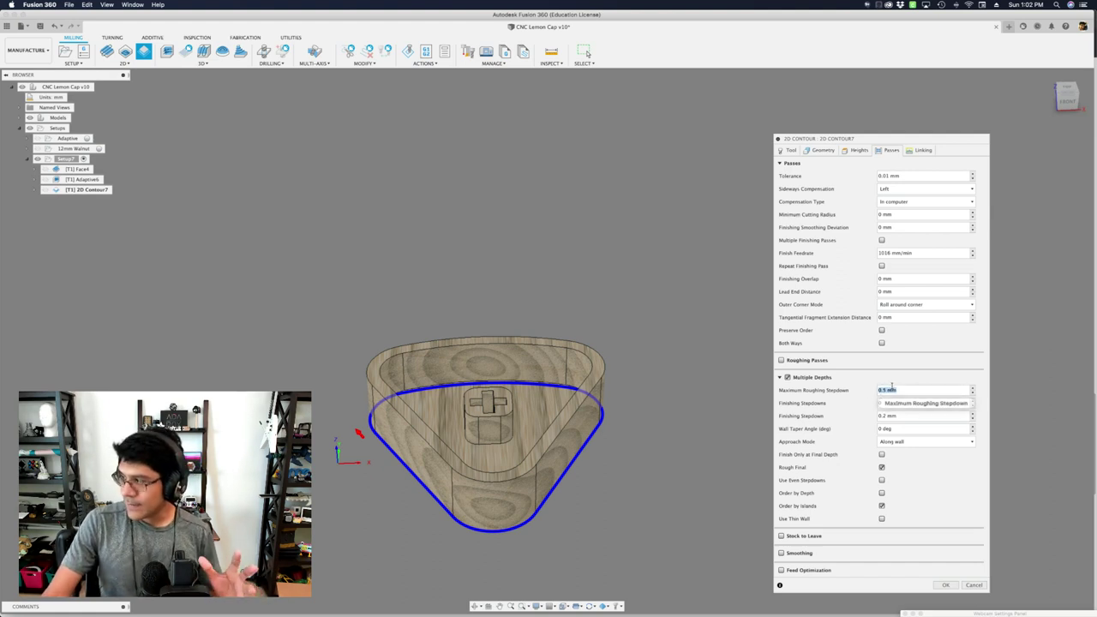
pyautogui.click(883, 390)
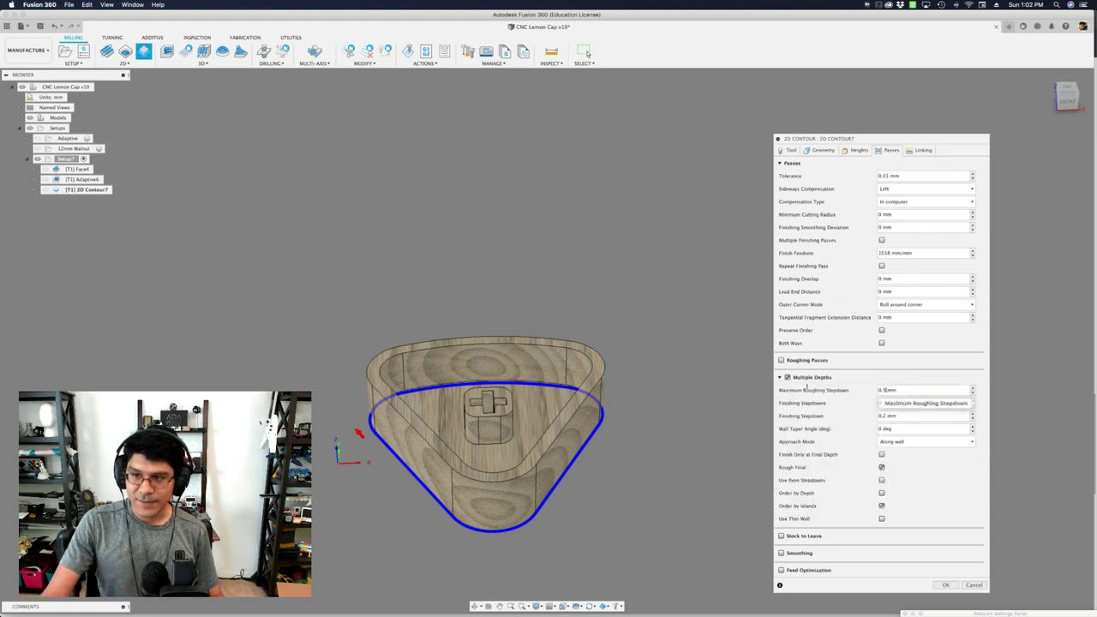
pyautogui.click(946, 585)
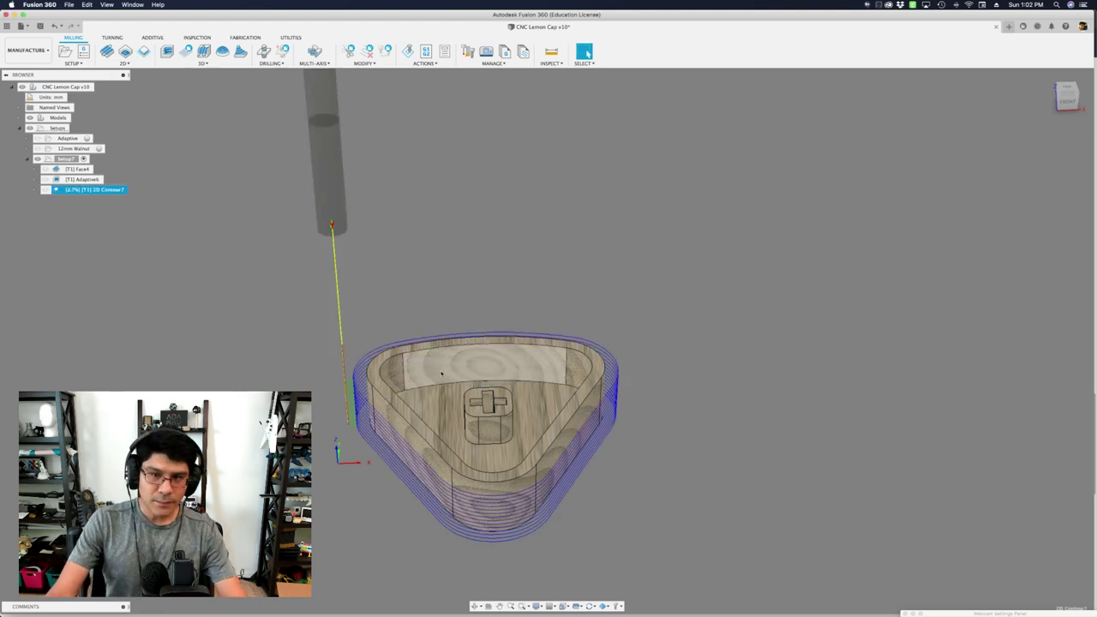
# Examine the 2D contour toolpath around the keycap's outer wall and the cross-shaped recess in the central stem.
pyautogui.keyDown('shift'); pyautogui.moveTo(416, 76); pyautogui.dragTo(467, 392, button='middle'); pyautogui.keyUp('shift')
pyautogui.keyDown('shift'); pyautogui.scroll(-8, 467, 393); pyautogui.keyUp('shift')
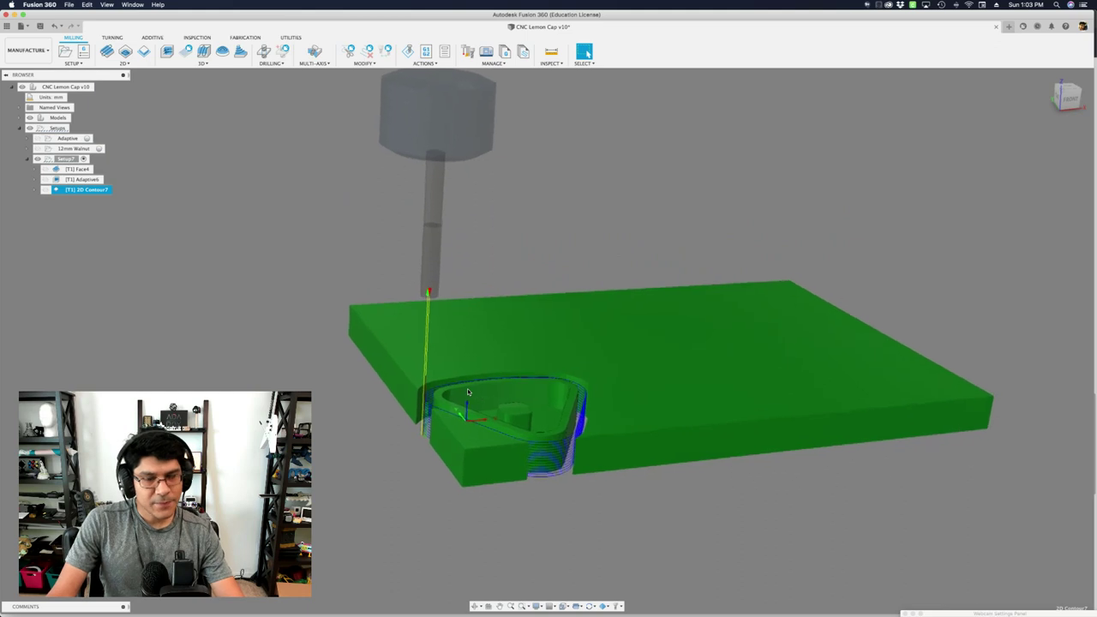
pyautogui.scroll(3, 467, 391)
pyautogui.keyDown('shift'); pyautogui.moveTo(468, 391); pyautogui.dragTo(468, 392, button='middle'); pyautogui.keyUp('shift')
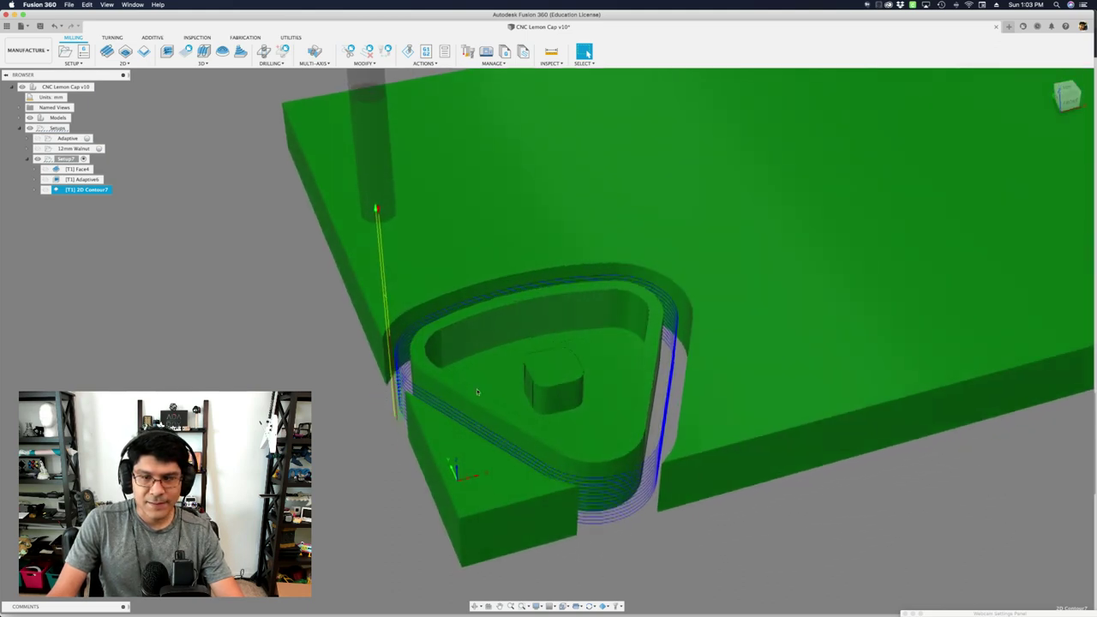
pyautogui.keyDown('shift'); pyautogui.moveTo(552, 370); pyautogui.dragTo(549, 373, button='middle'); pyautogui.keyUp('shift')
pyautogui.scroll(1, 549, 373)
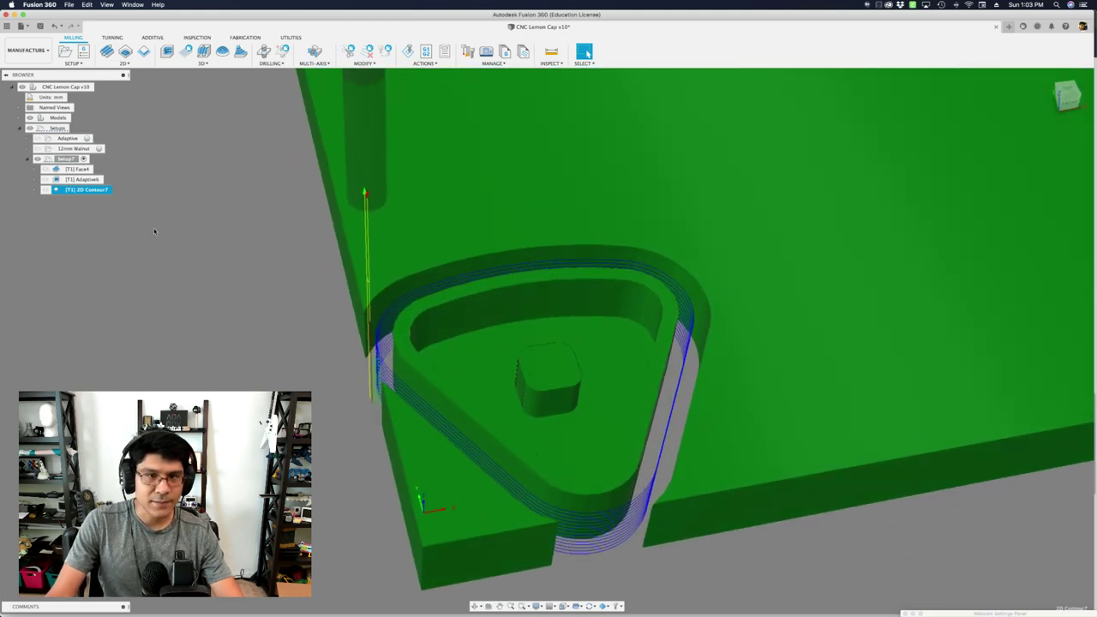
pyautogui.click(72, 157)
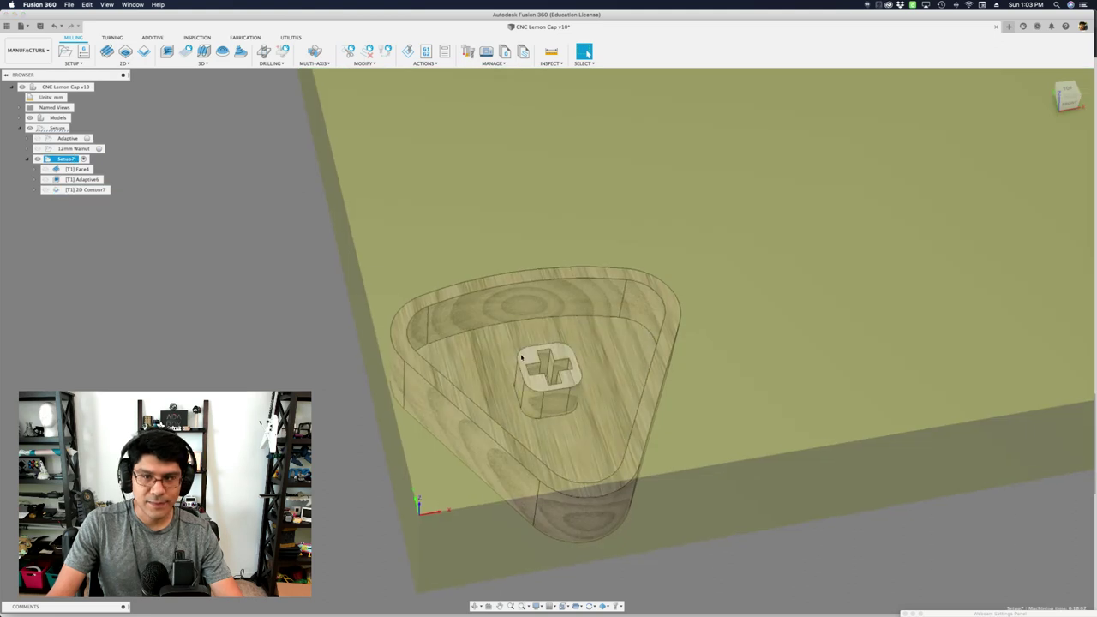
pyautogui.scroll(6, 555, 460)
pyautogui.click(556, 460)
pyautogui.scroll(-8, 555, 460)
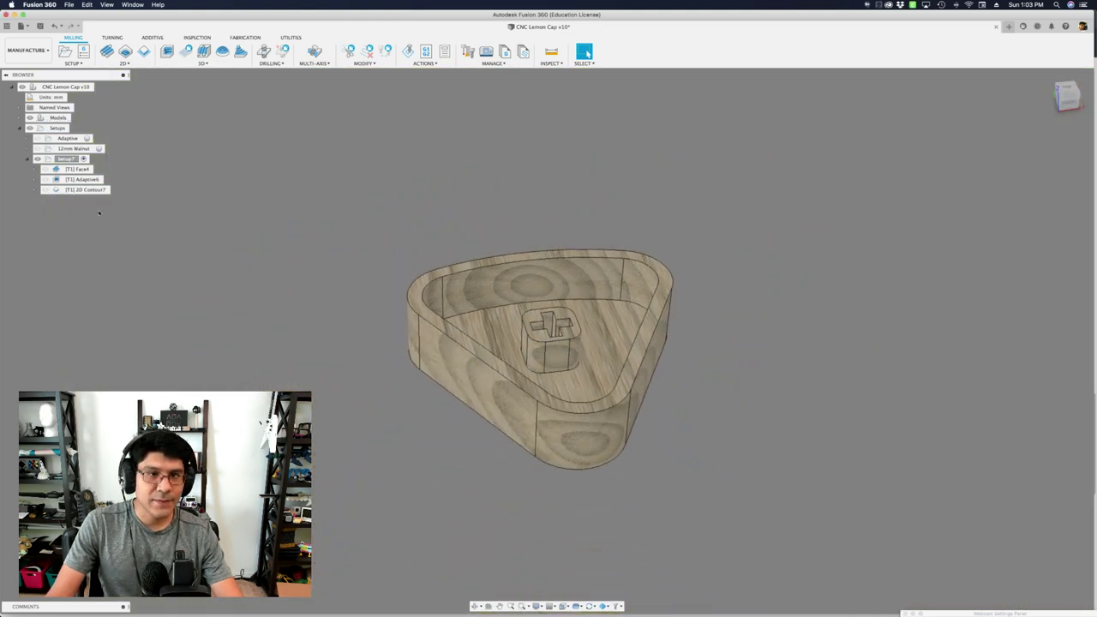
# Start a 2D Pocket operation and inspect the cross-shaped recess in the keycap's central stem.
pyautogui.click(124, 63)
pyautogui.click(121, 82)
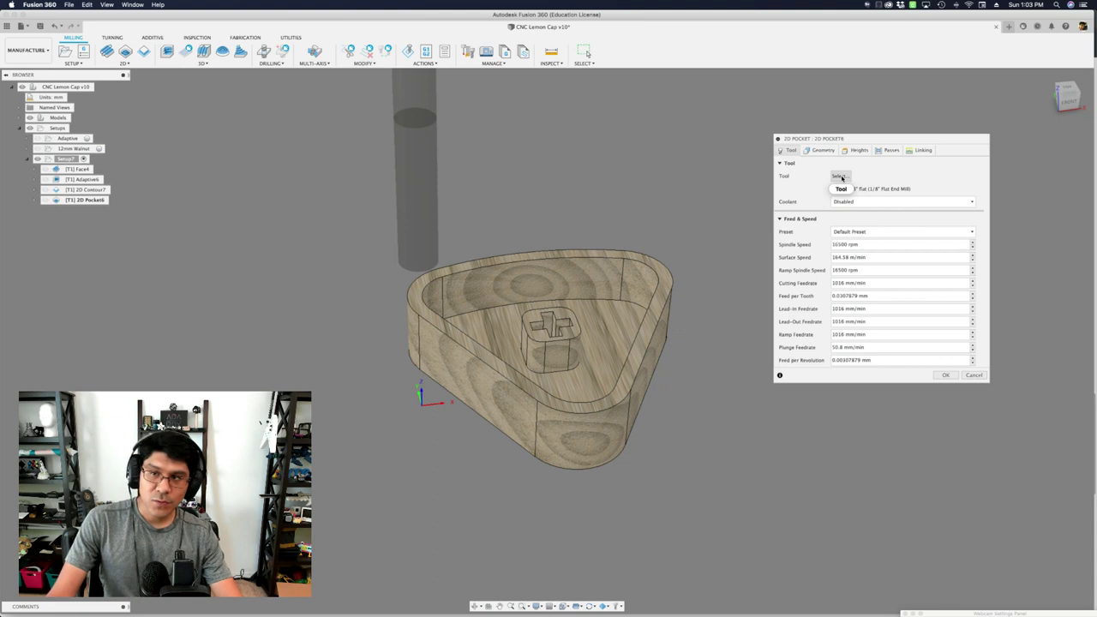
pyautogui.scroll(5, 559, 362)
pyautogui.scroll(6, 559, 363)
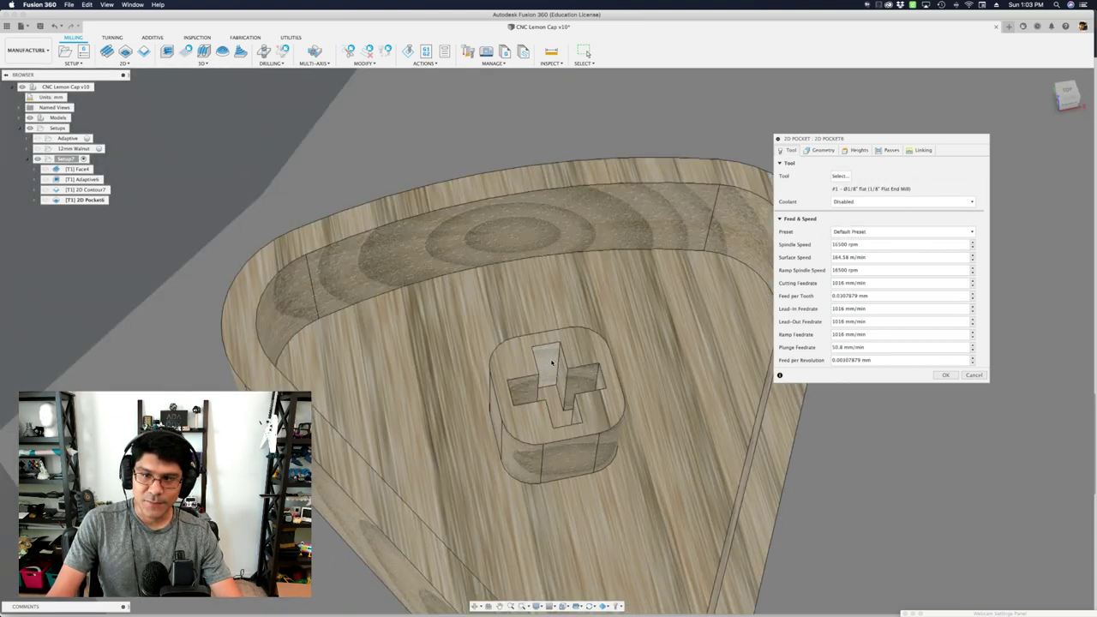
pyautogui.scroll(-4, 551, 362)
pyautogui.scroll(-4, 553, 358)
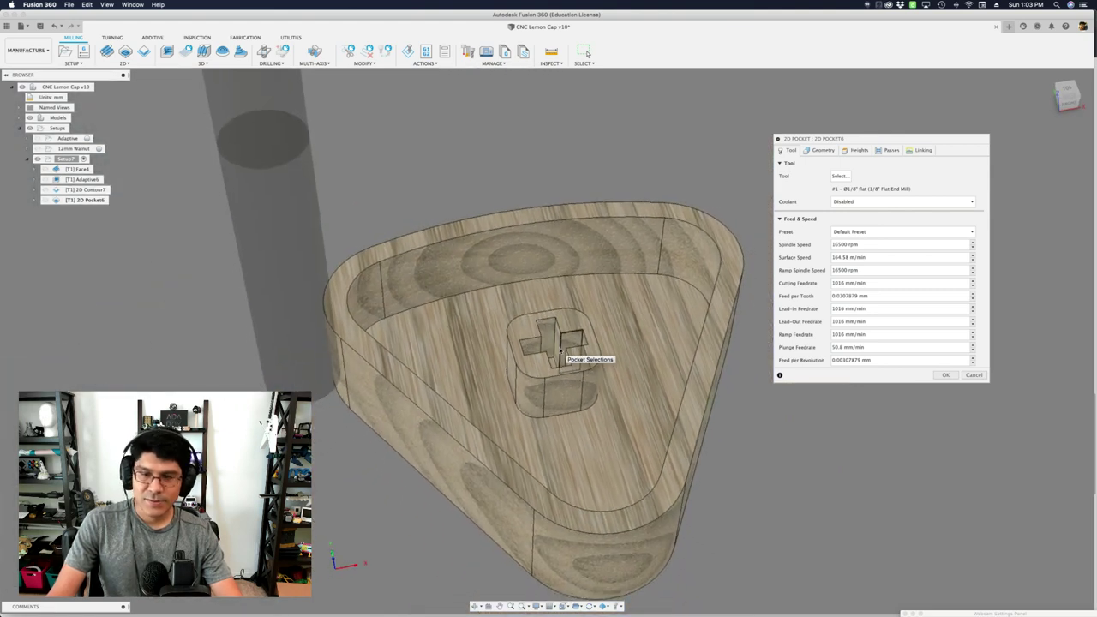
pyautogui.scroll(5, 561, 351)
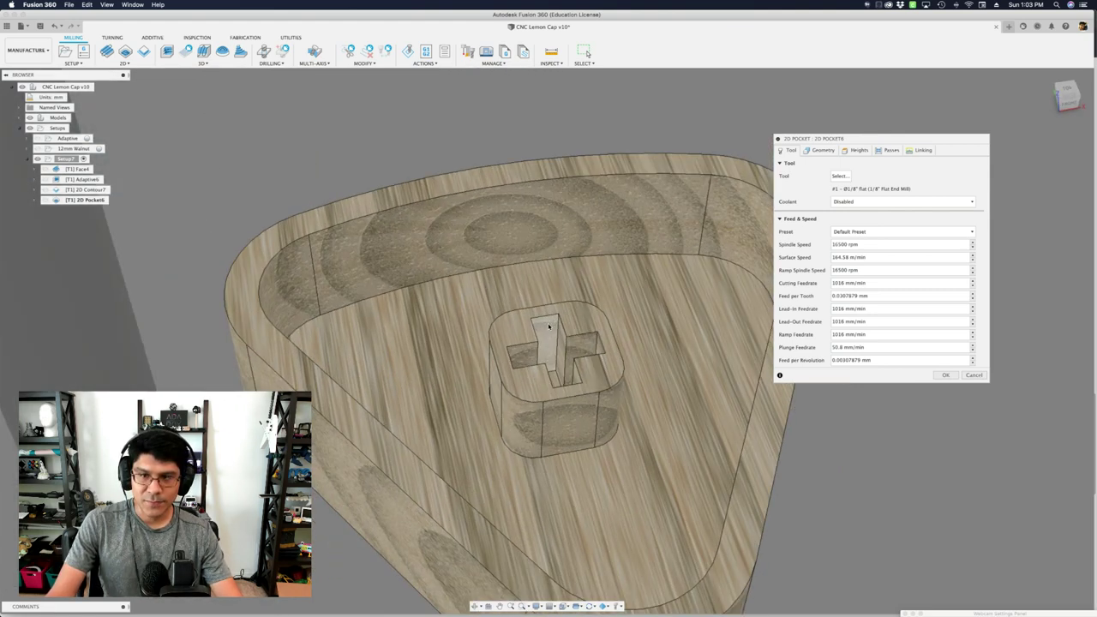
pyautogui.scroll(-8, 541, 313)
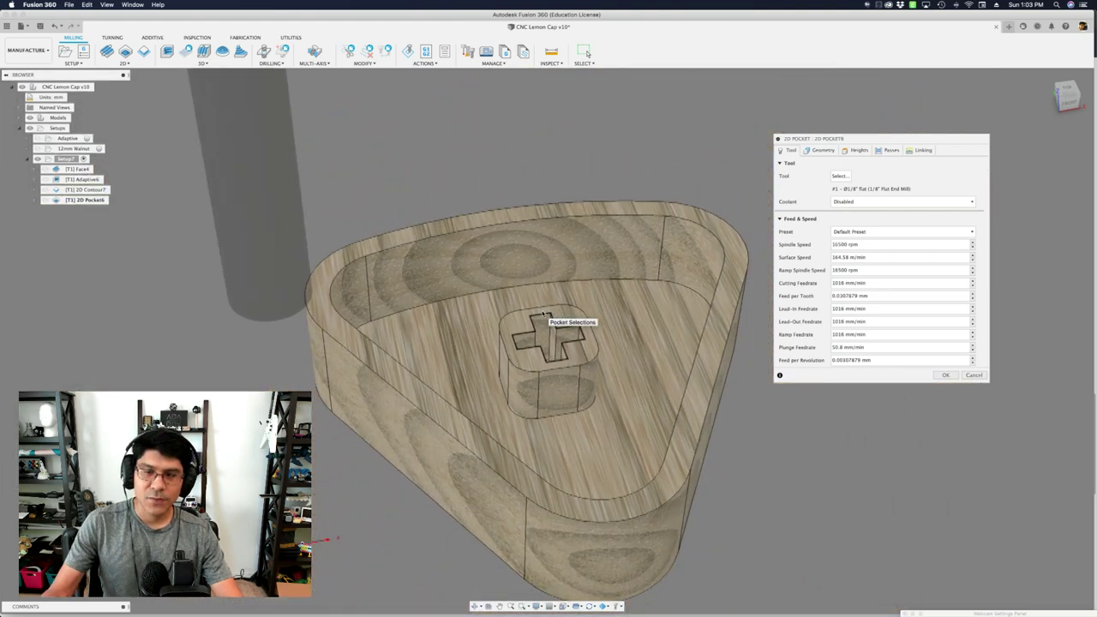
# Switch to Chrome to check the cutting length of the 1/32 in fish tail downcut bit, and return to Fusion 360.
pyautogui.press('super+Tab')
pyautogui.click(390, 314)
pyautogui.click(390, 20)
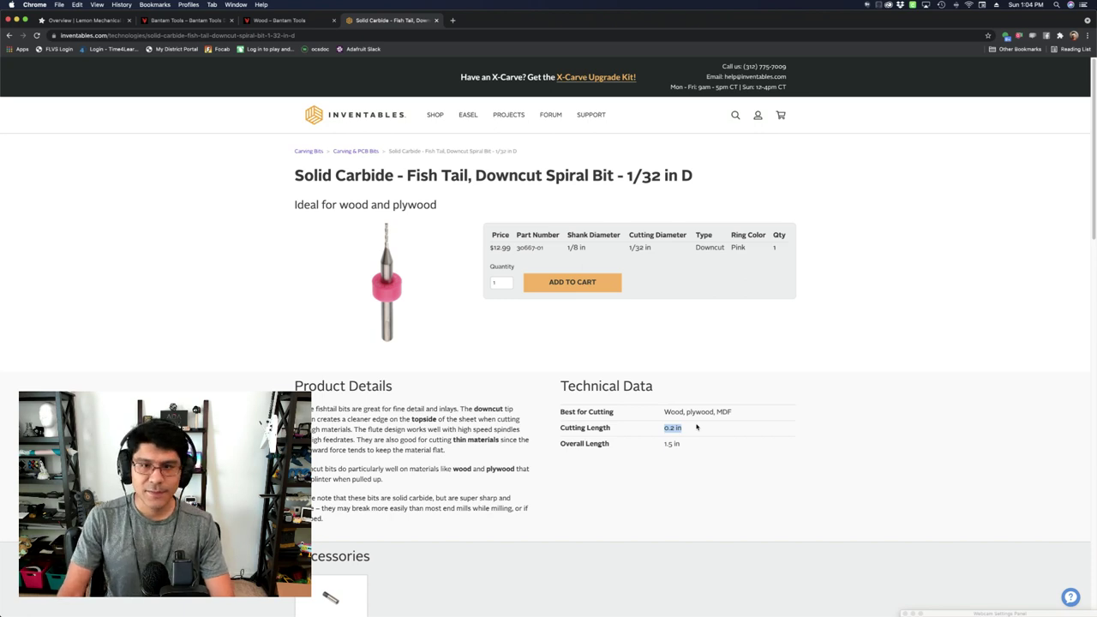
pyautogui.press('super+Tab')
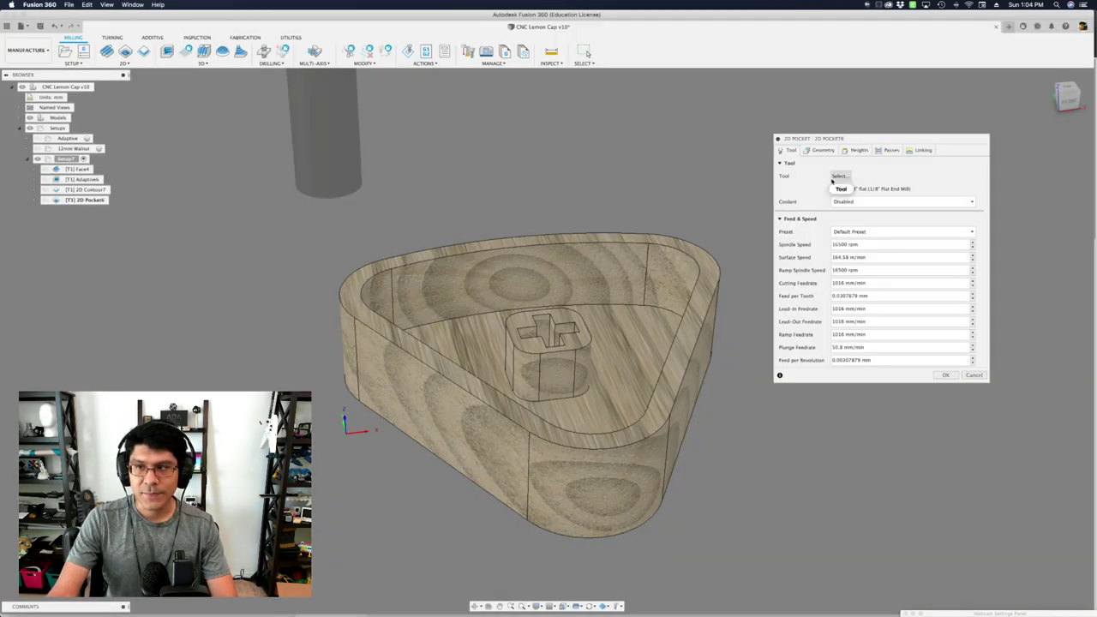
# Set the local library's 1/32" Flat End Mill to 5 mm shoulder and flute lengths, and choose it for the 2D Pocket.
pyautogui.click(839, 175)
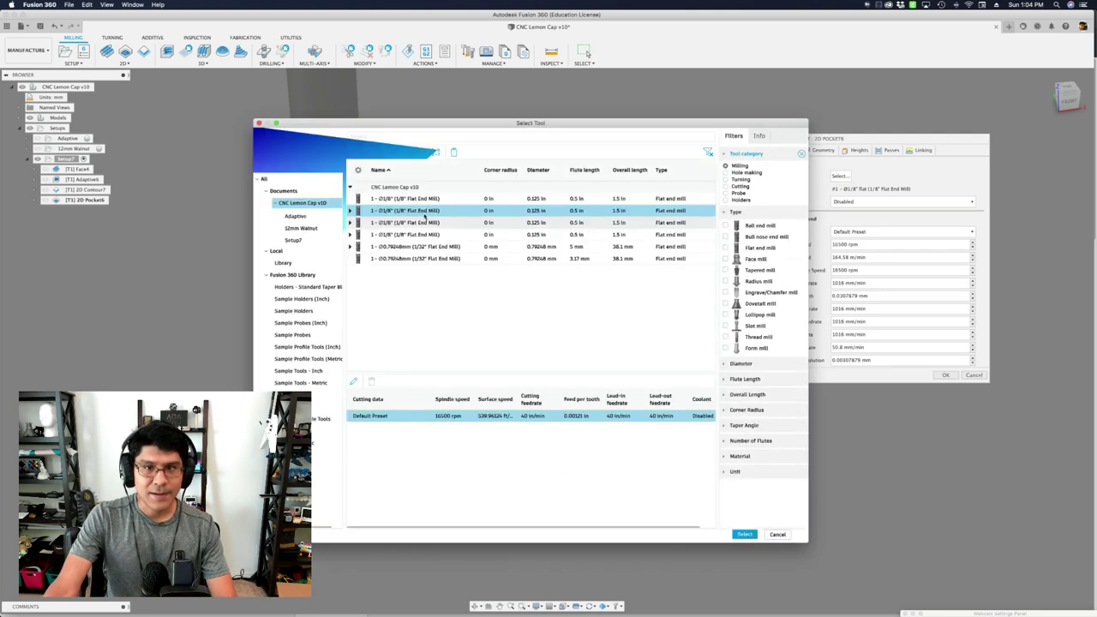
pyautogui.click(284, 262)
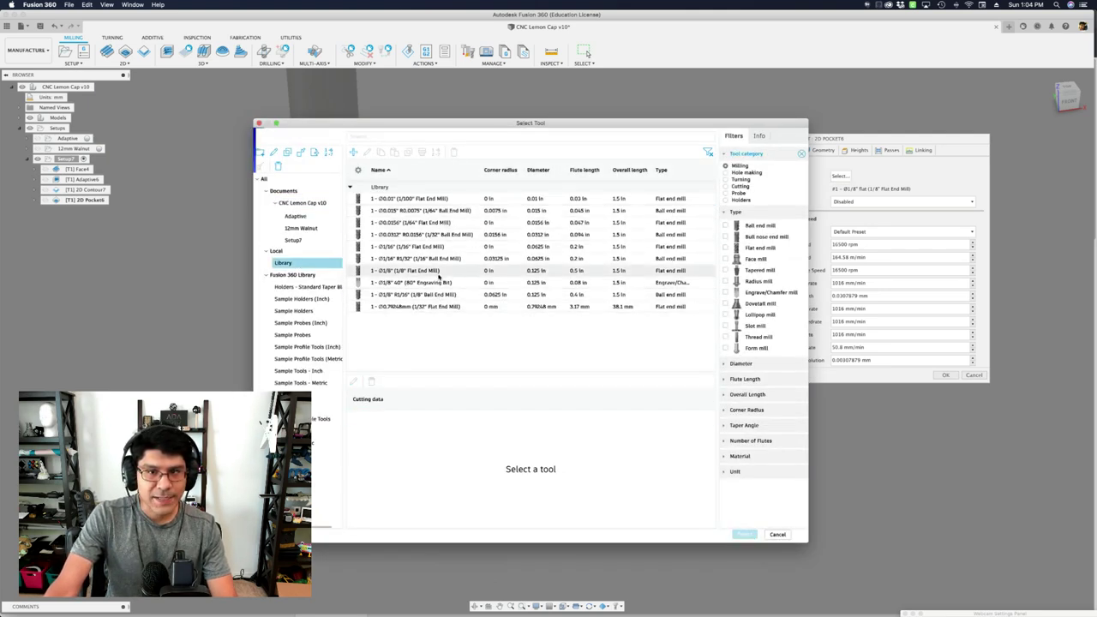
pyautogui.click(438, 306)
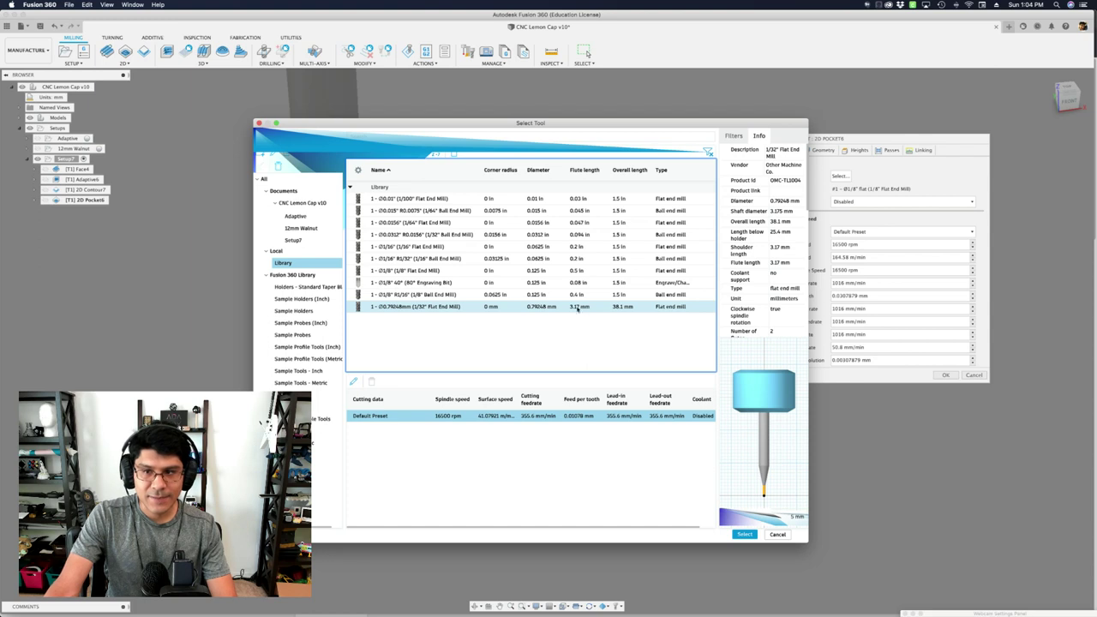
pyautogui.rightClick(576, 308)
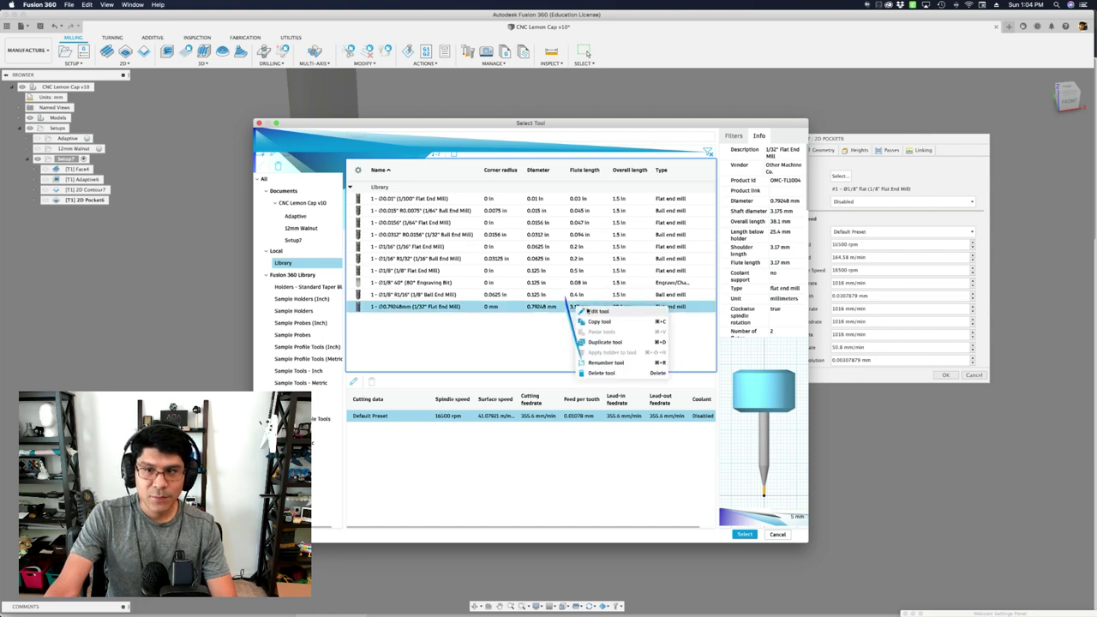
pyautogui.click(597, 311)
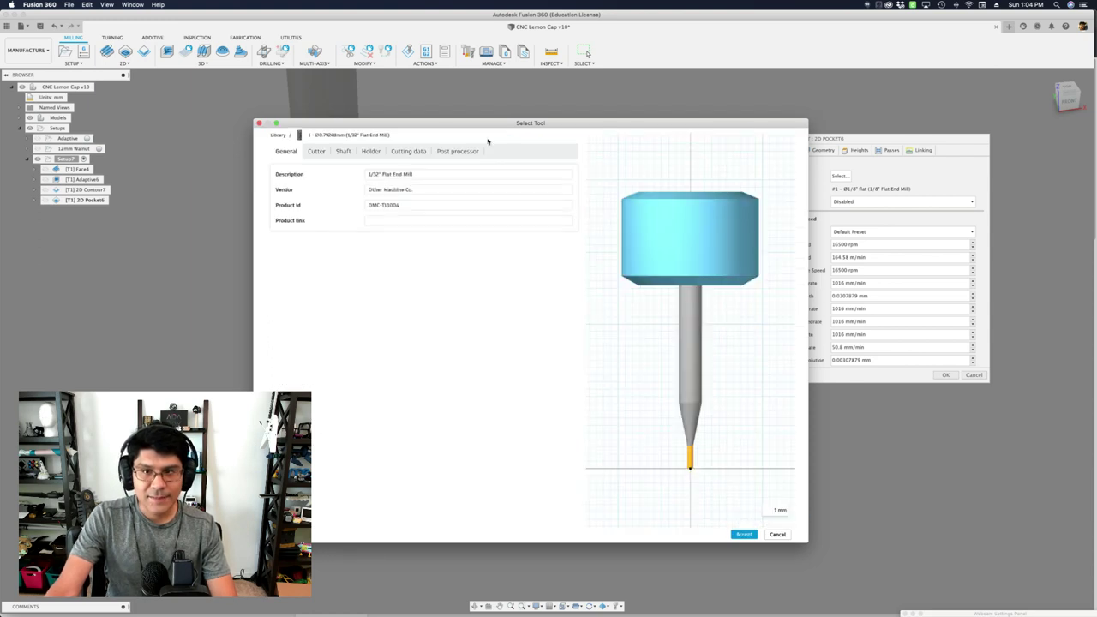
pyautogui.click(317, 152)
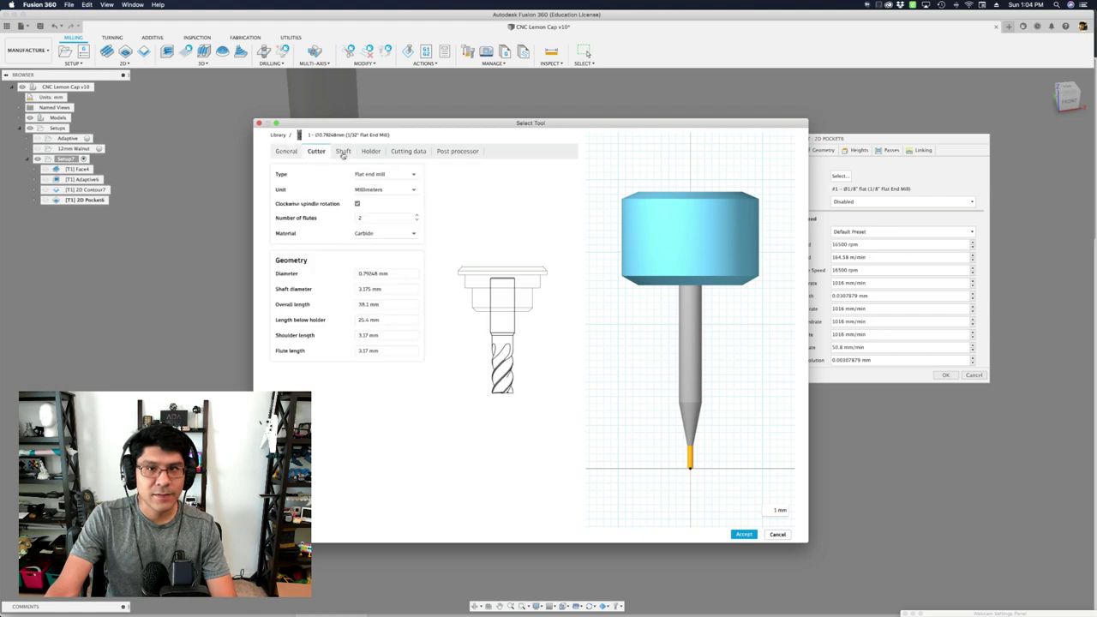
pyautogui.click(369, 336)
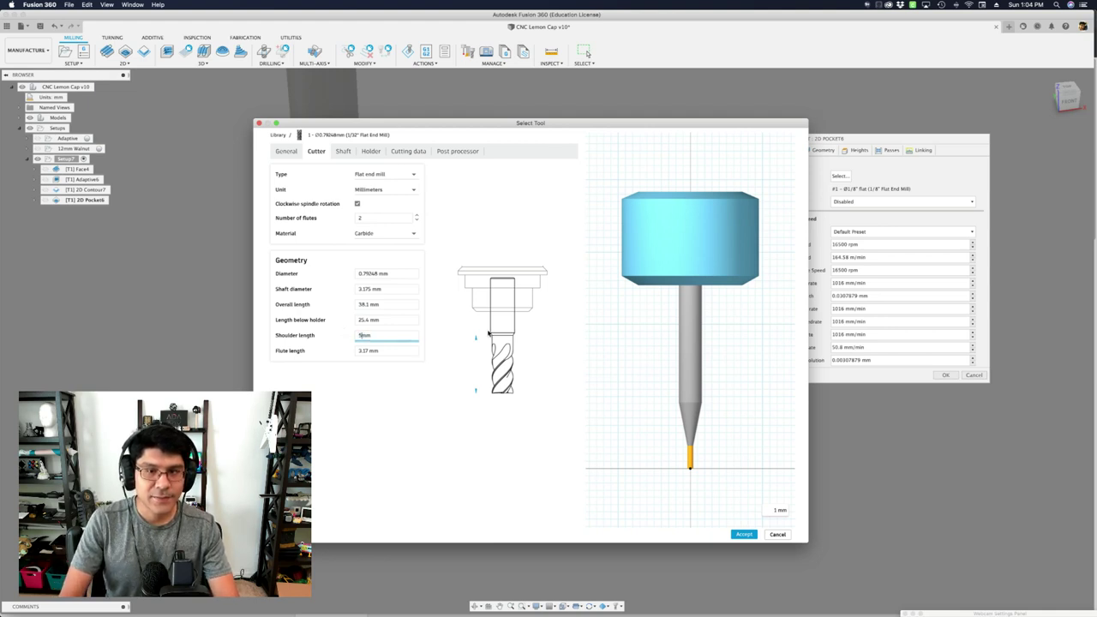
pyautogui.press('Tab')
pyautogui.press('Return')
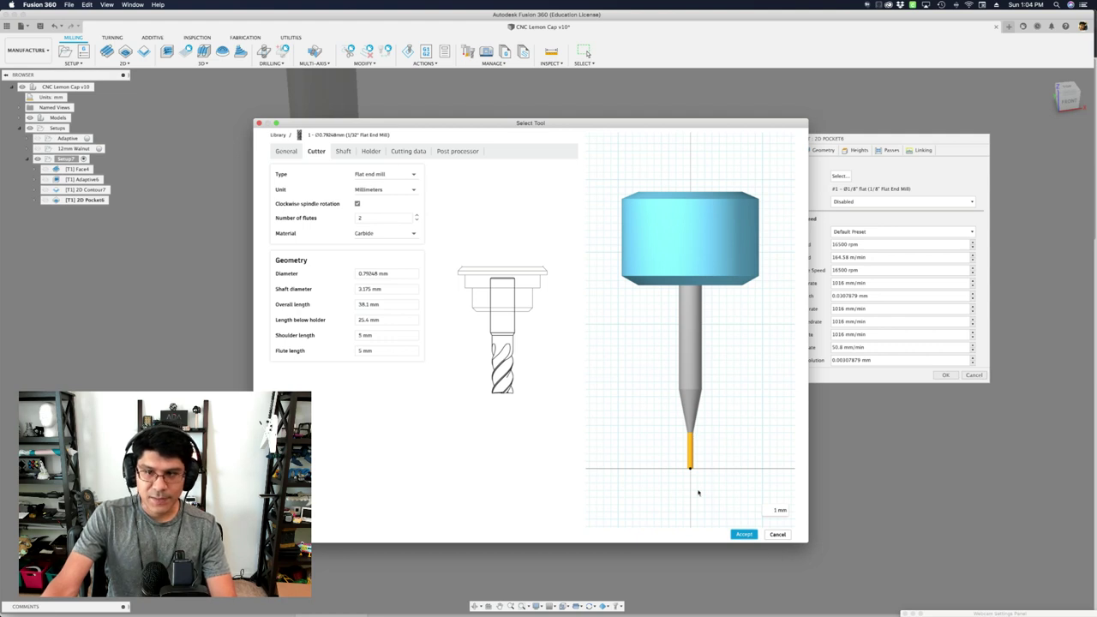
pyautogui.click(742, 534)
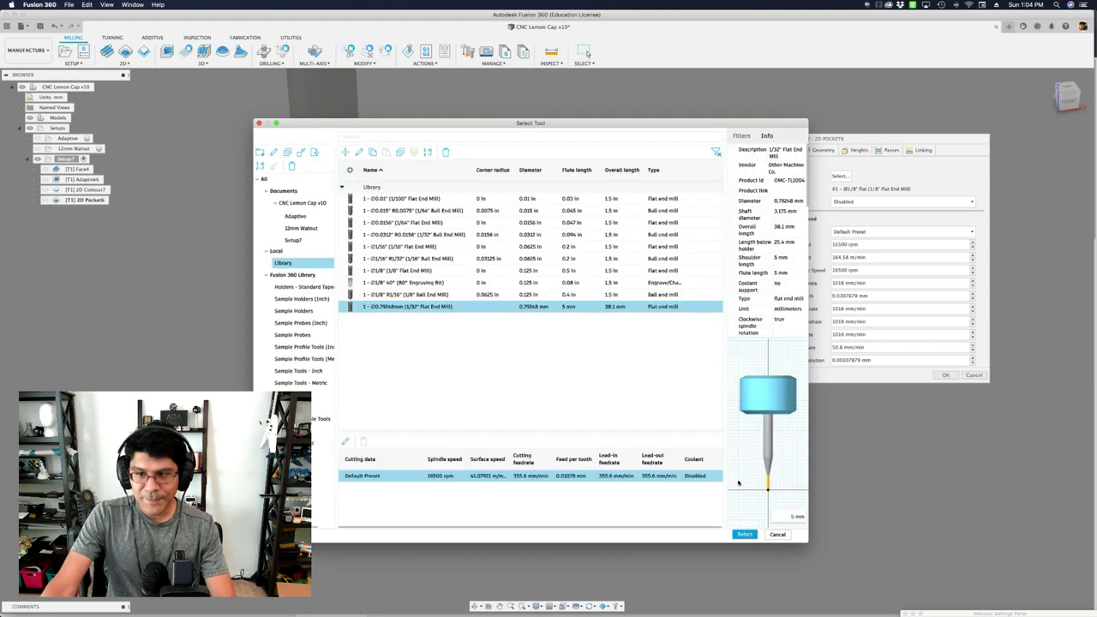
pyautogui.click(744, 534)
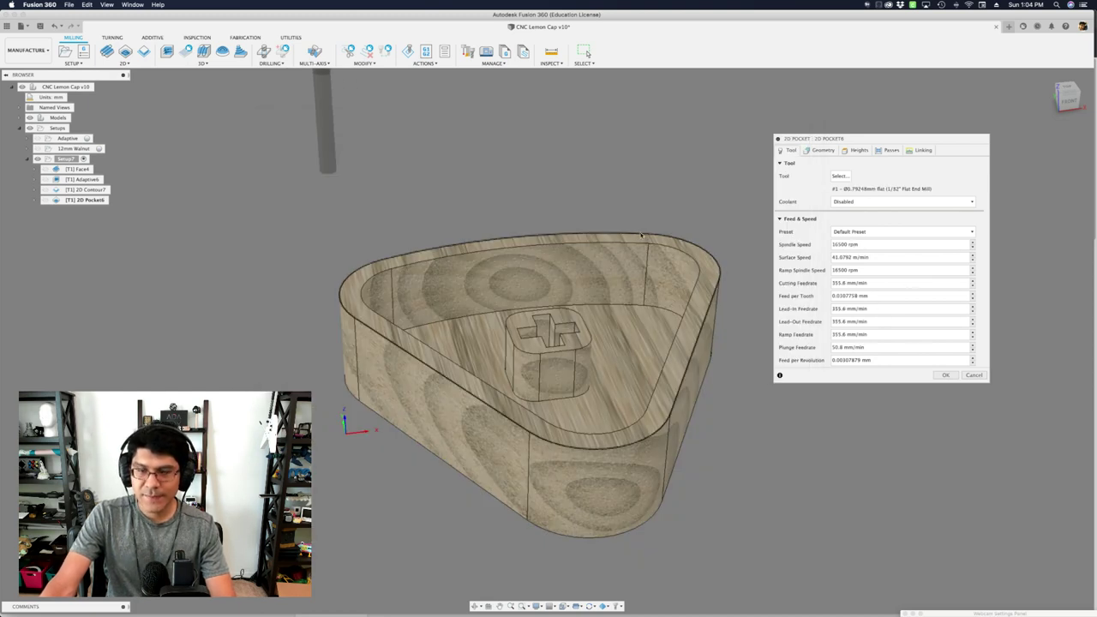
# Switch to Chrome to check Bantam Tools' birch plywood max pass depth for the 1/32" flat end mill, and return to Fusion 360.
pyautogui.press('super+Tab')
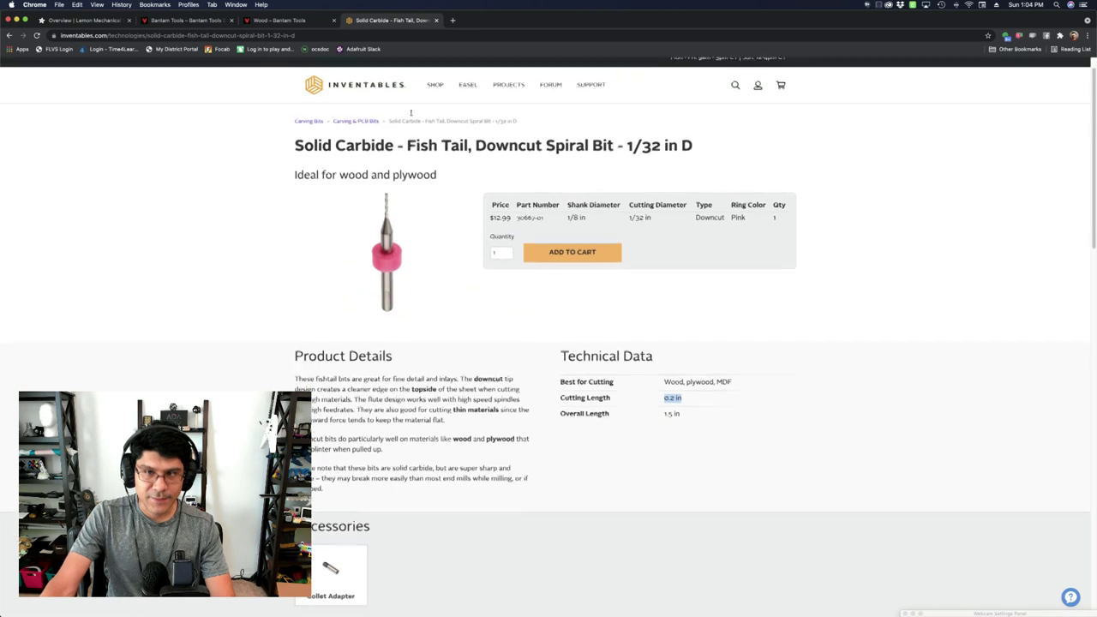
pyautogui.click(283, 20)
pyautogui.scroll(-1, 411, 280)
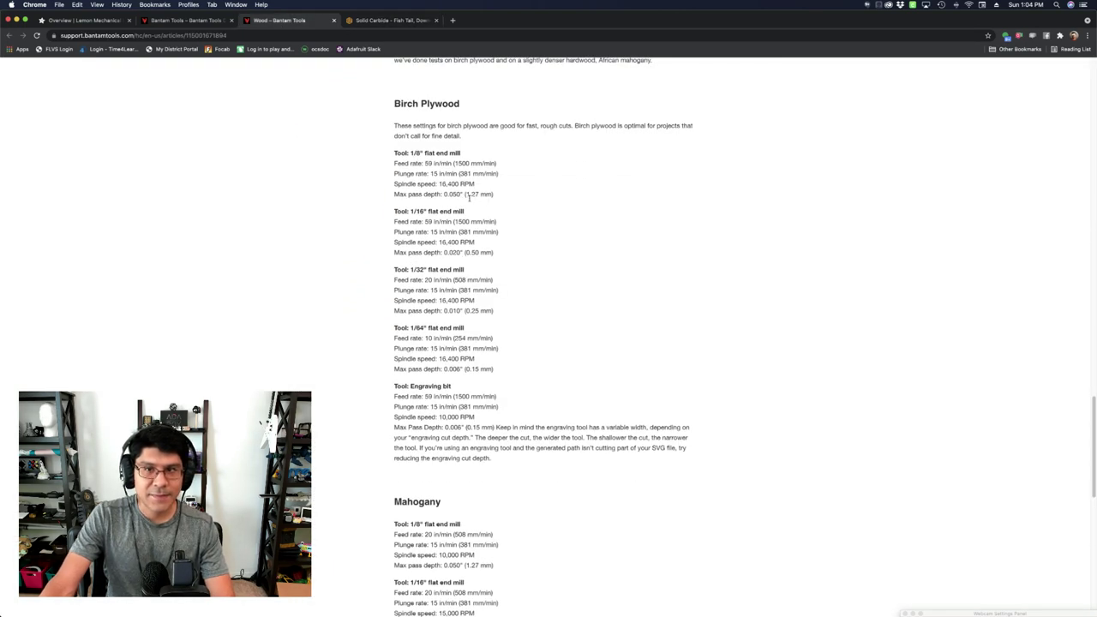
pyautogui.moveTo(467, 313); pyautogui.dragTo(484, 314)
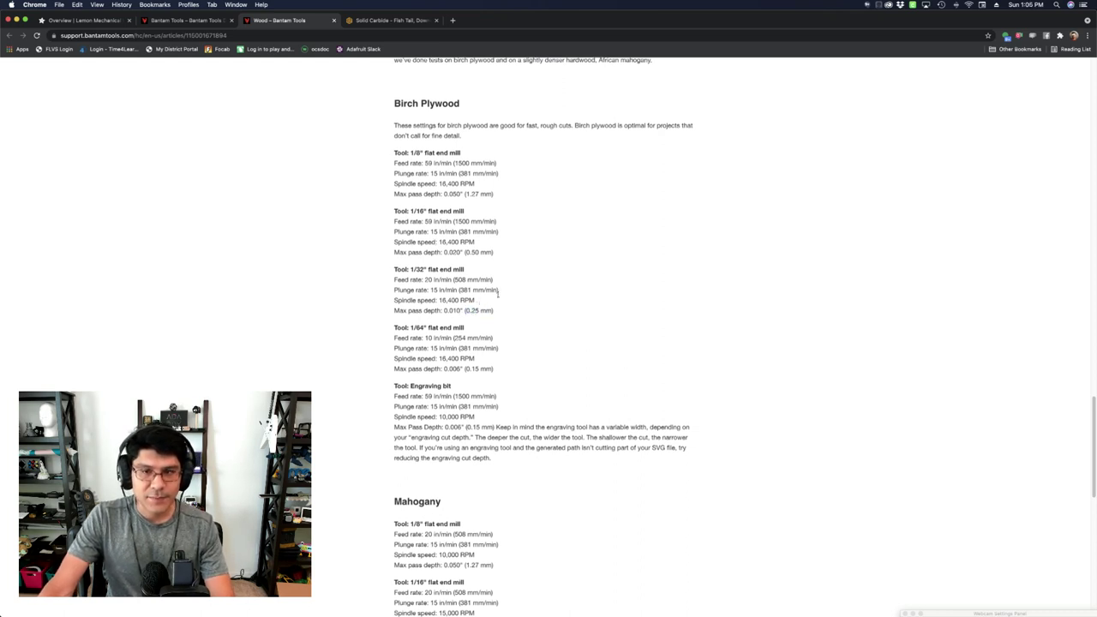
pyautogui.press('super+Tab')
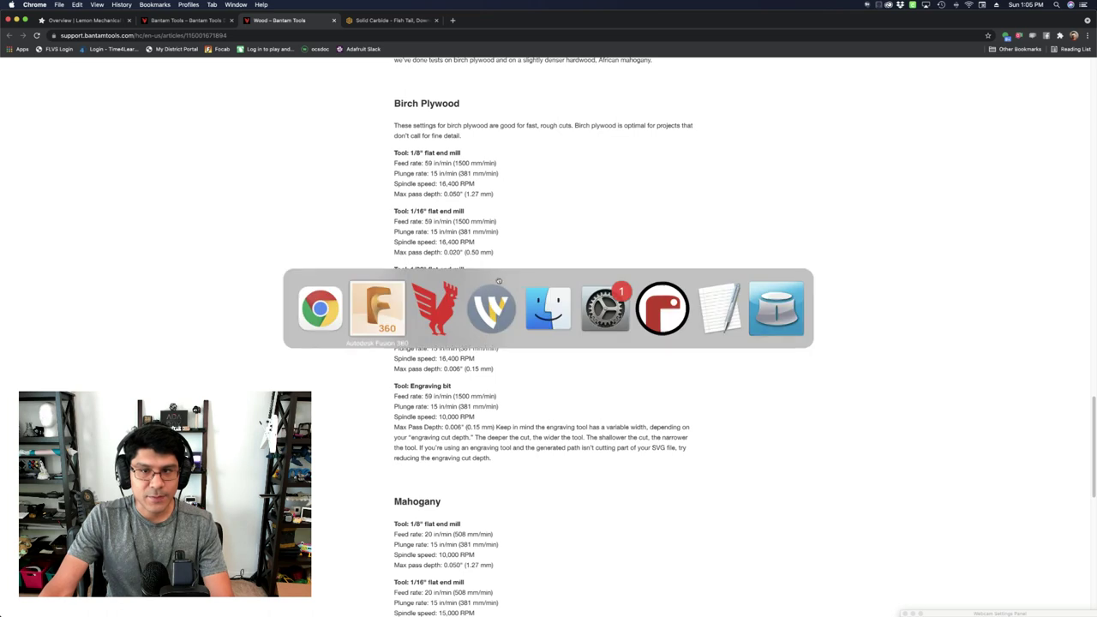
pyautogui.click(394, 317)
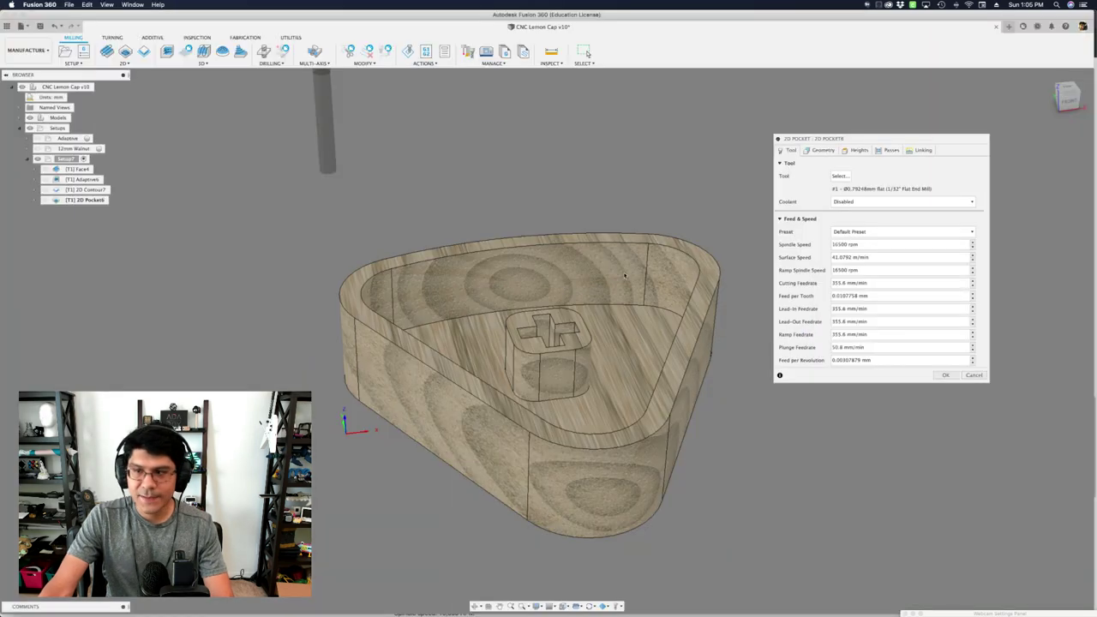
# Select the bottom face of the stem's cross-shaped recess as the pocket geometry.
pyautogui.click(818, 150)
pyautogui.scroll(5, 531, 257)
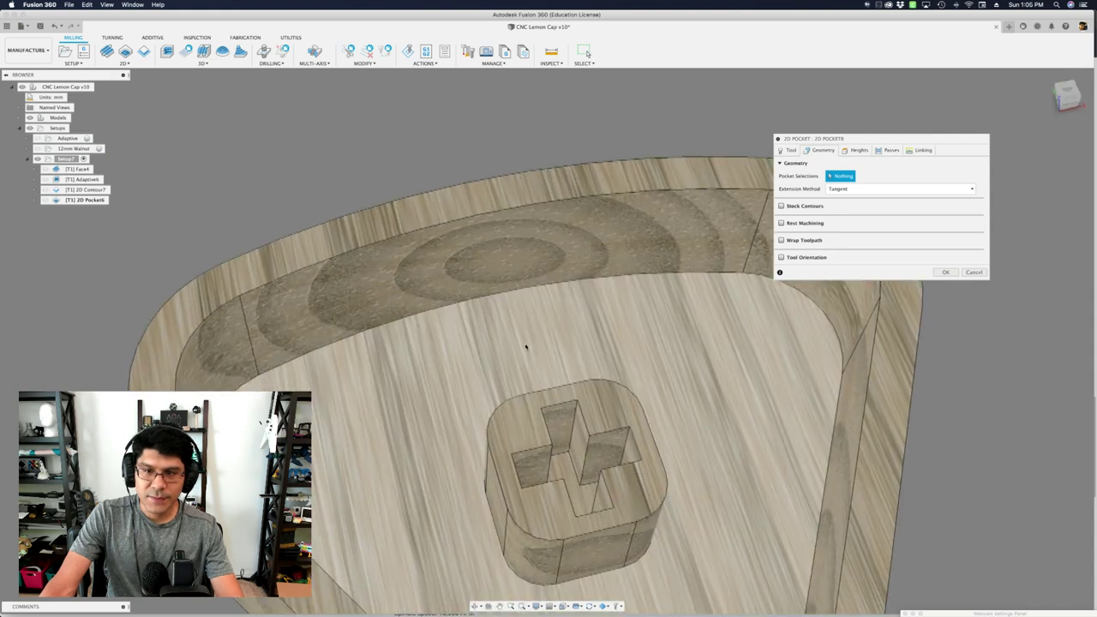
pyautogui.scroll(-3, 594, 521)
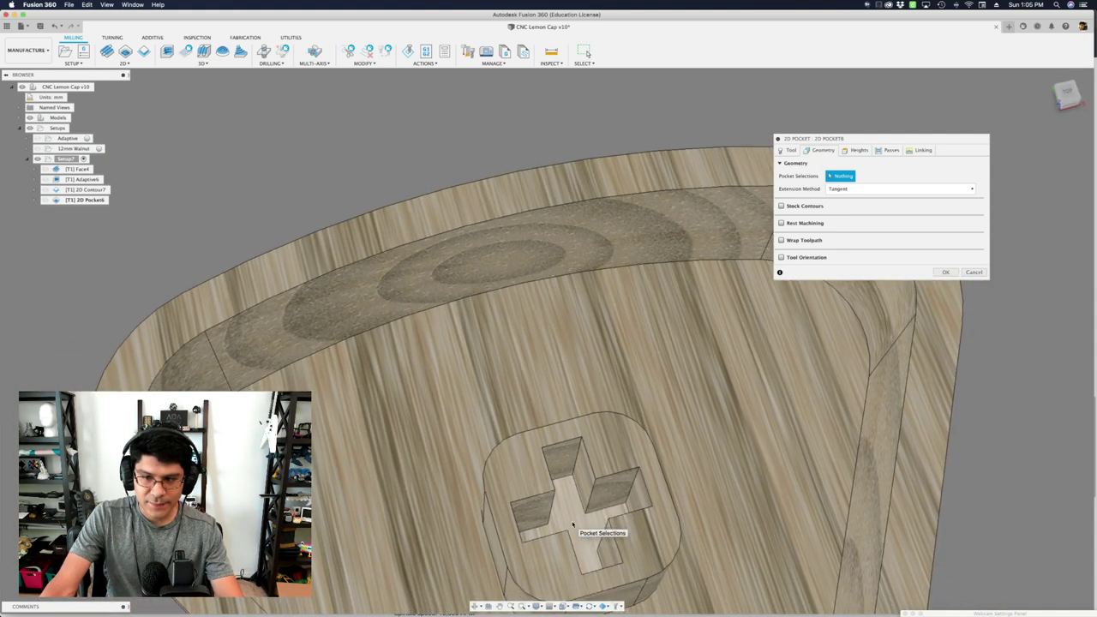
pyautogui.click(585, 524)
pyautogui.scroll(-3, 584, 524)
pyautogui.keyDown('shift'); pyautogui.moveTo(572, 484); pyautogui.dragTo(574, 447, button='middle'); pyautogui.keyUp('shift')
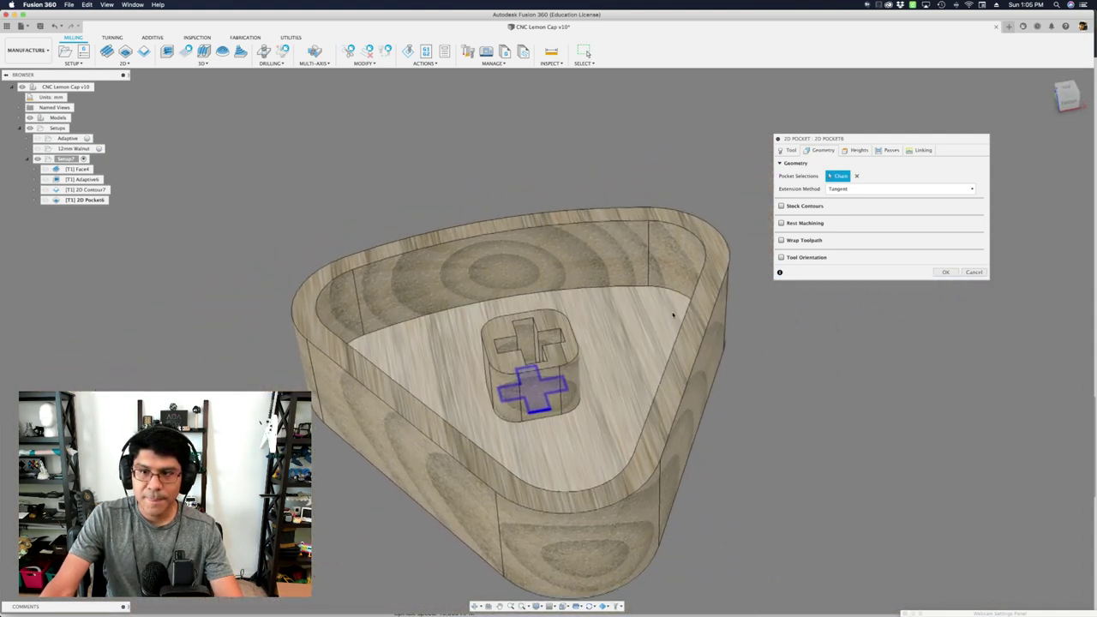
# Try referencing the pocket's Top Height from a selection of the central stem's top face.
pyautogui.click(860, 151)
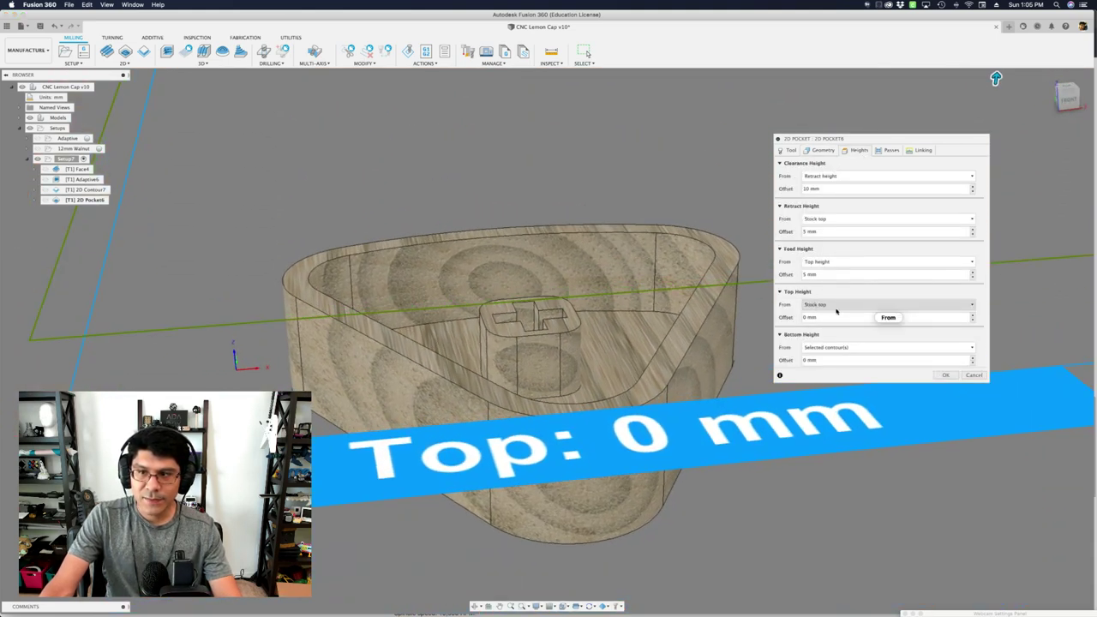
pyautogui.click(836, 307)
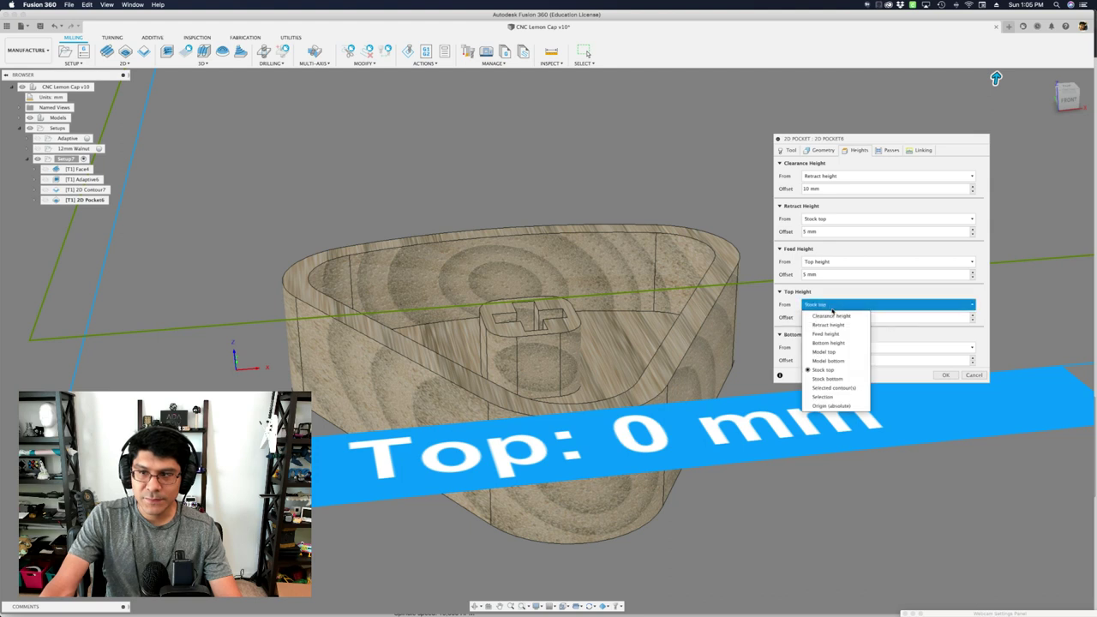
pyautogui.click(836, 396)
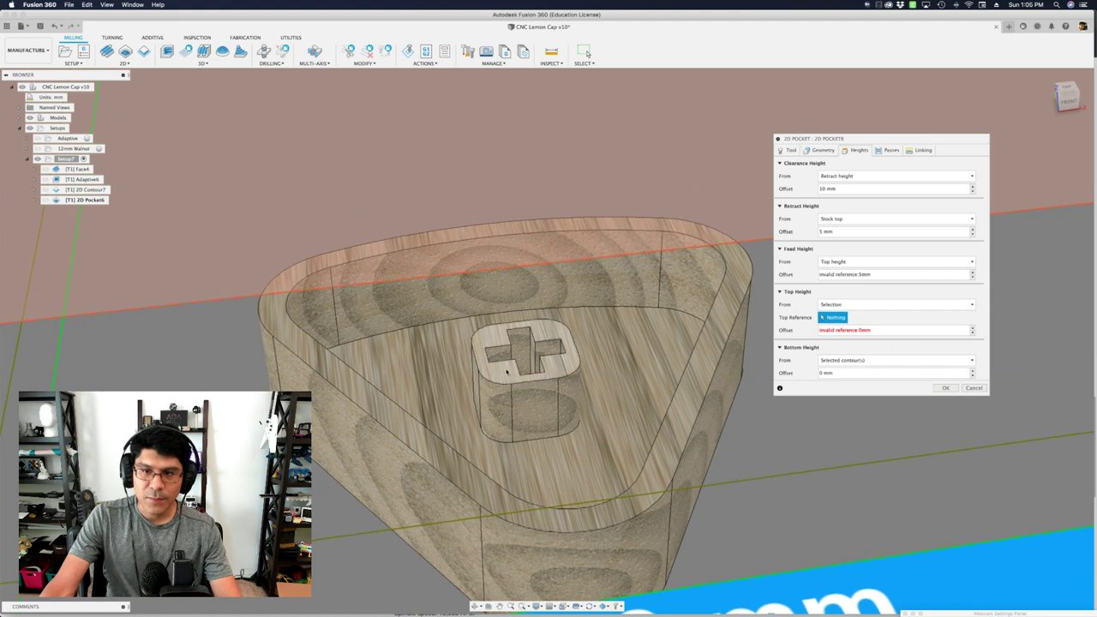
pyautogui.scroll(5, 506, 371)
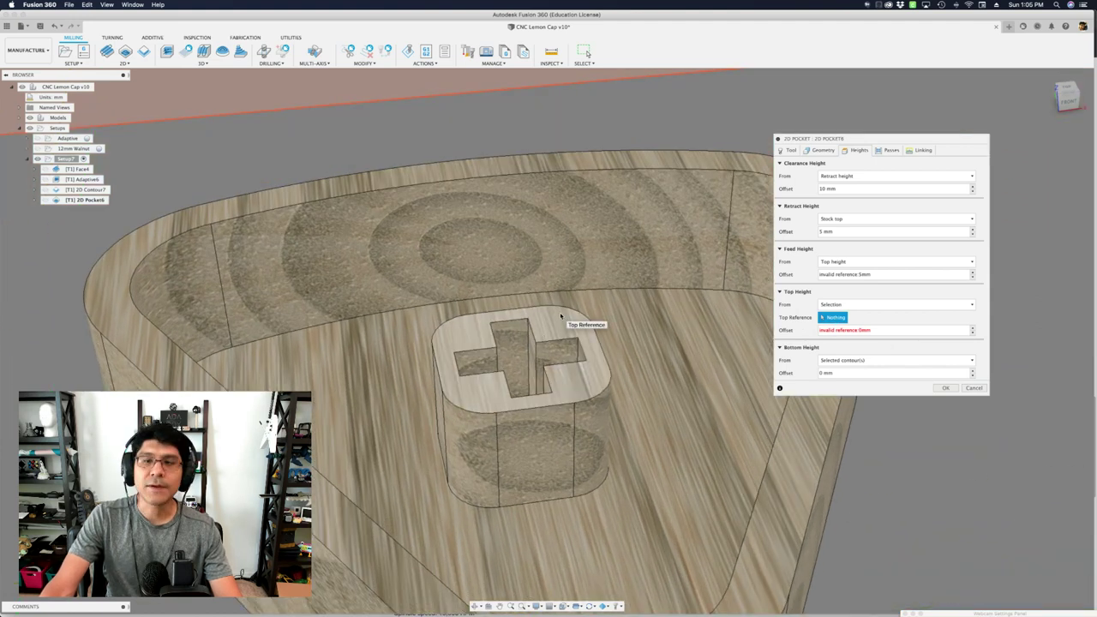
pyautogui.click(561, 319)
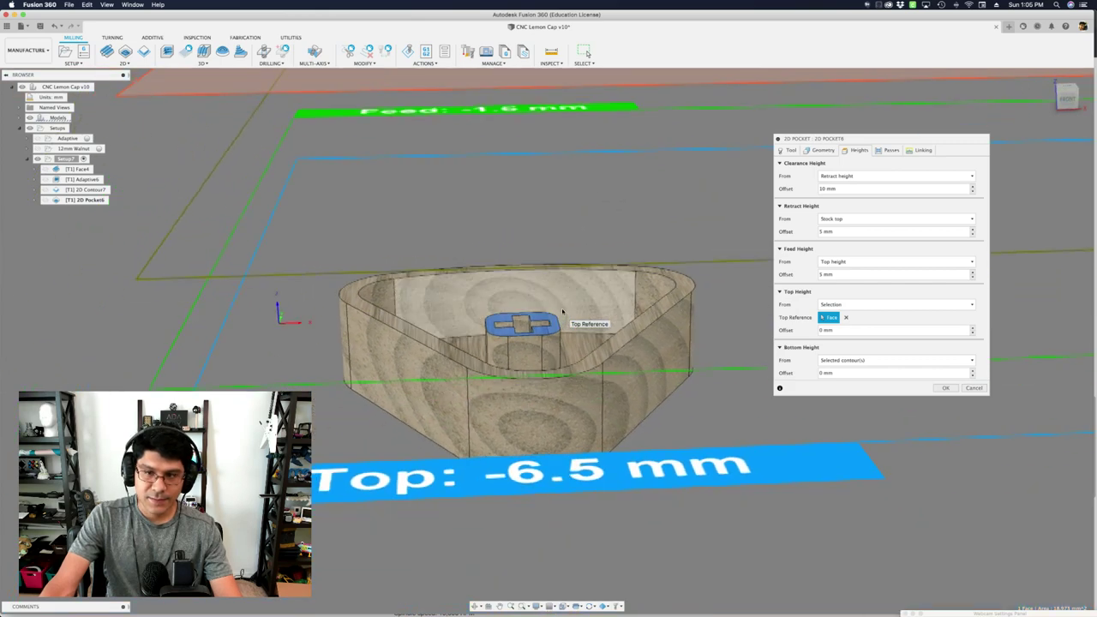
pyautogui.scroll(5, 542, 321)
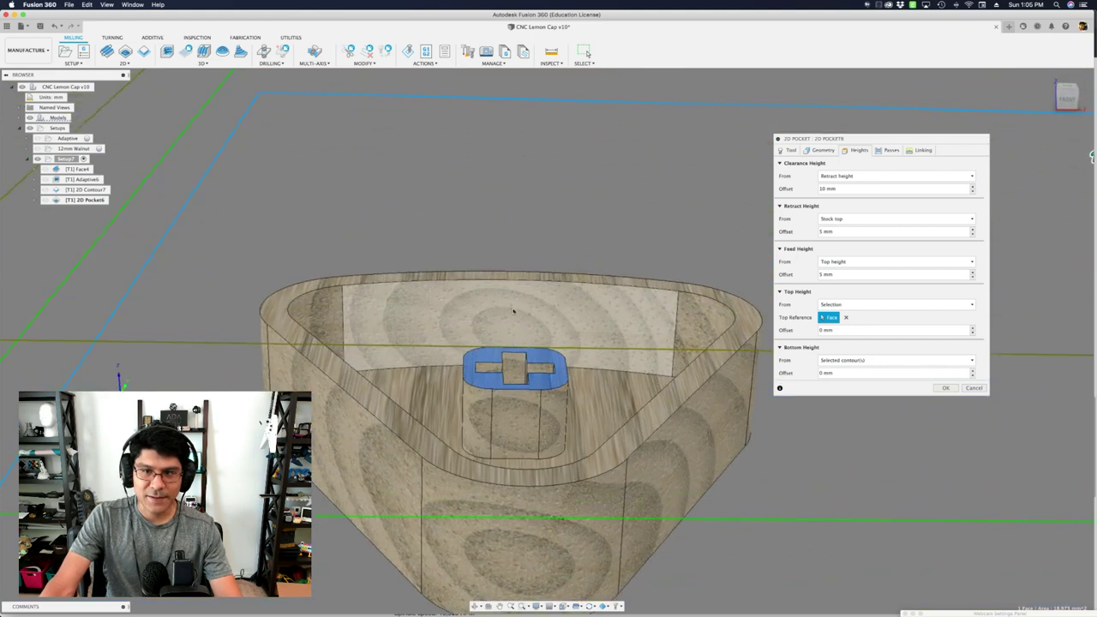
# Set the pocket's Top Height to reference Model top.
pyautogui.click(891, 305)
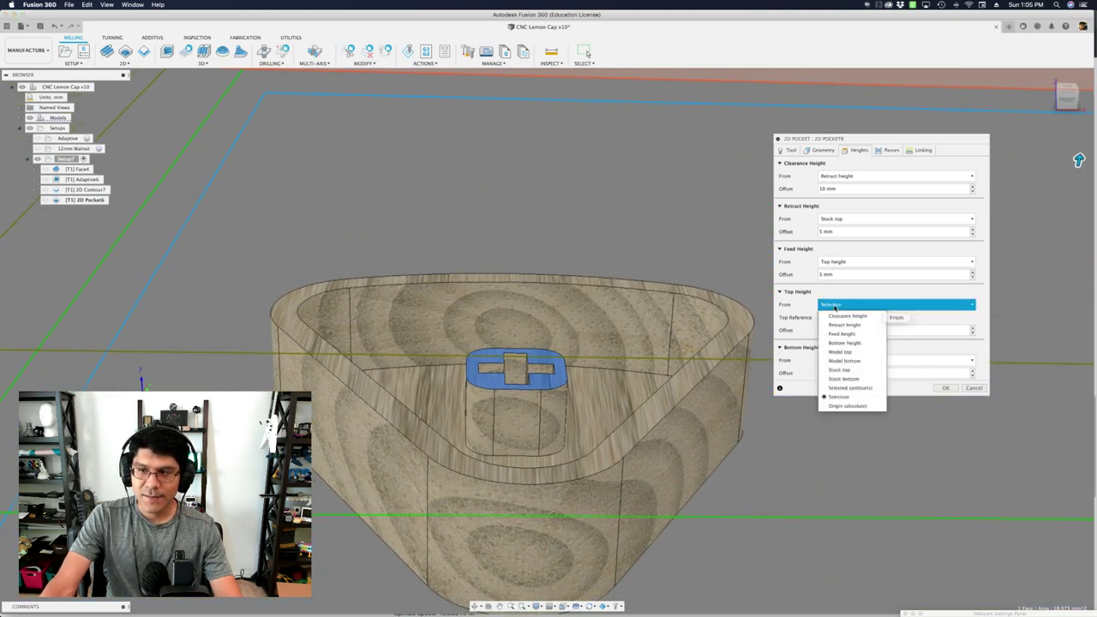
pyautogui.click(849, 351)
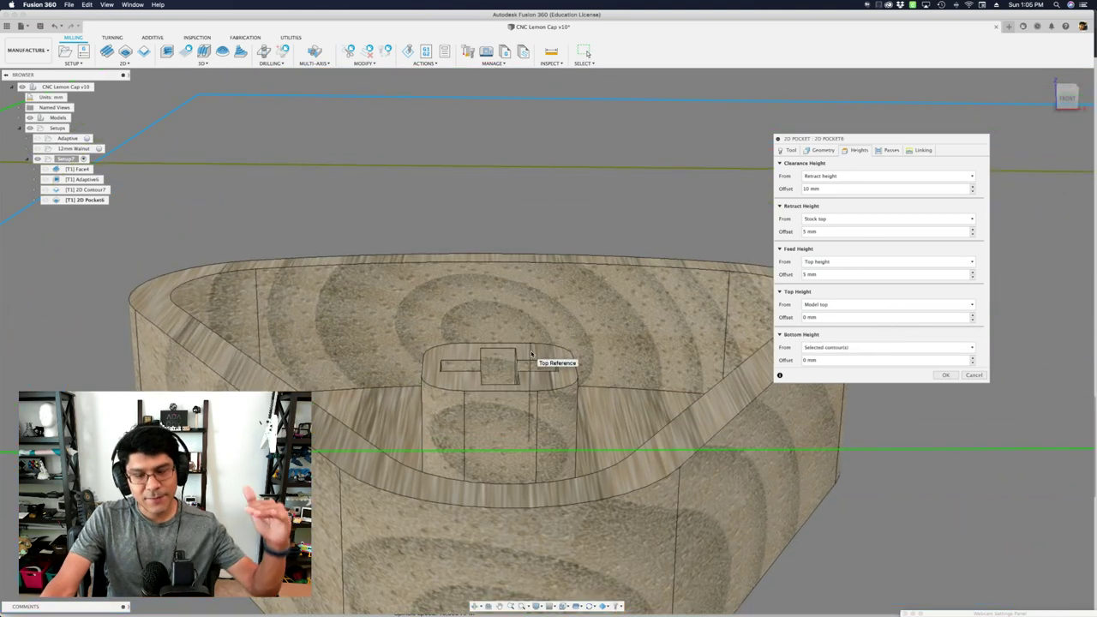
pyautogui.scroll(-3, 508, 353)
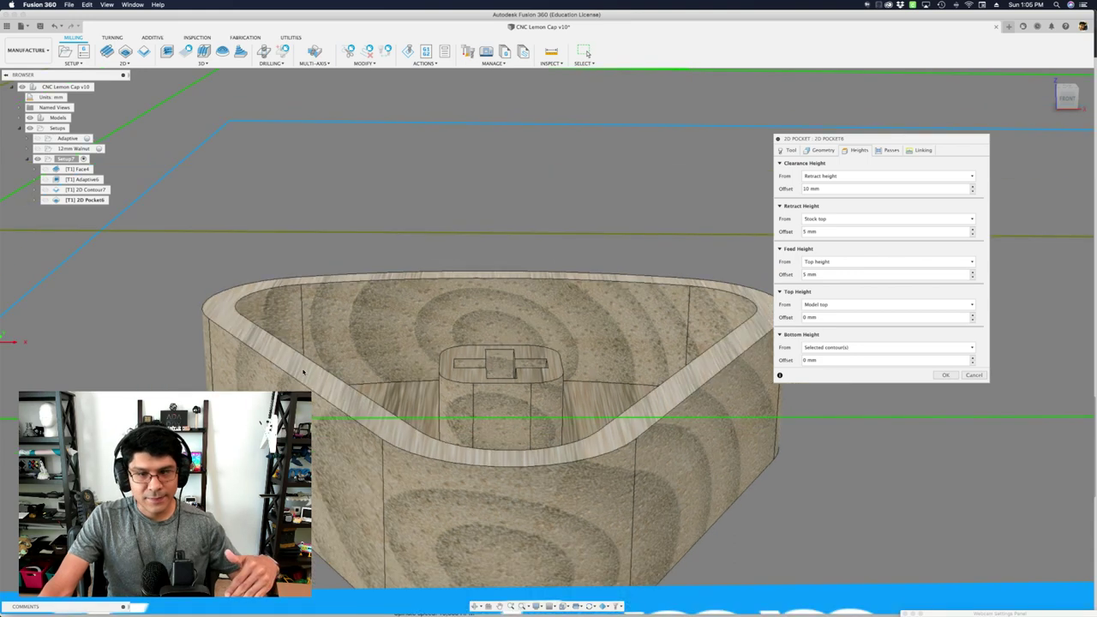